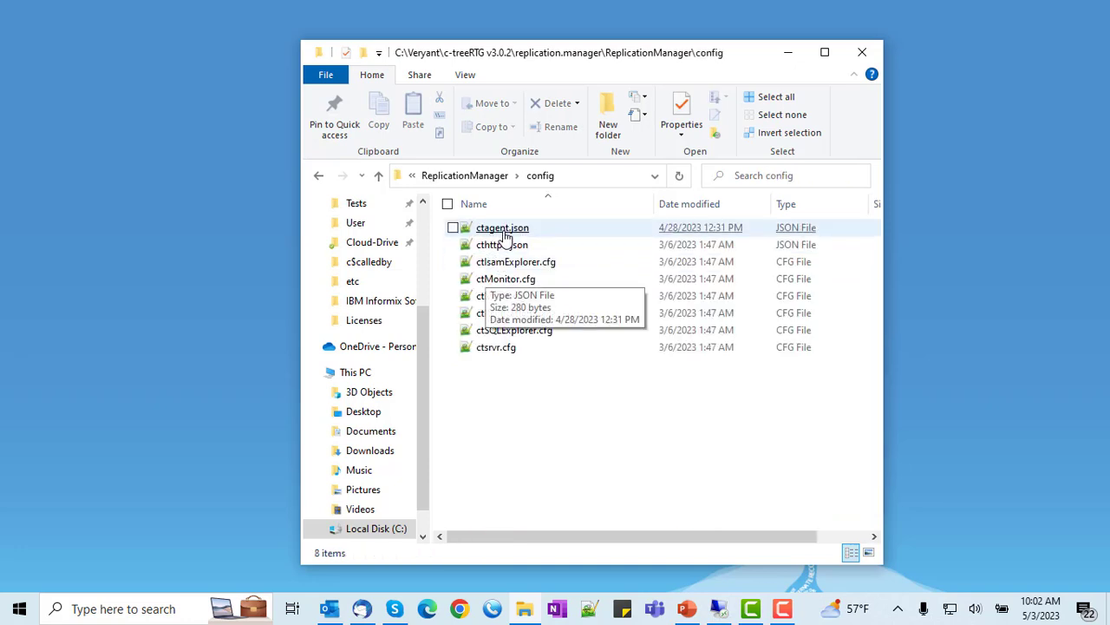
Open ctagent.json from the Replication Manager config folder, highlight the memphis_host address to review it, and minimize the editor.
double_click(505, 234)
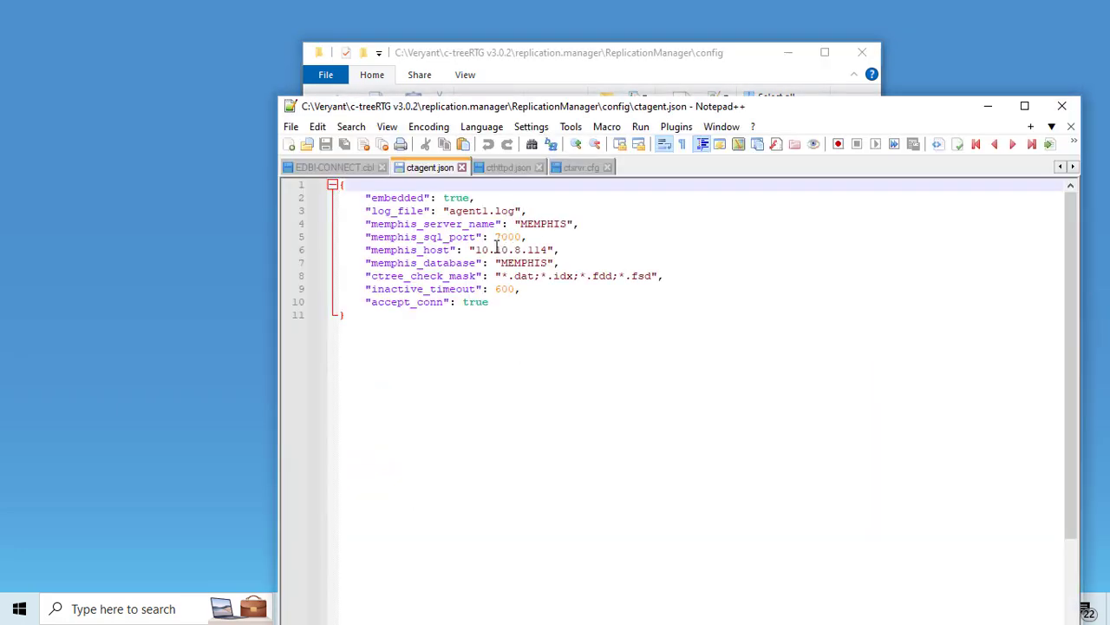
left_click_drag(476, 250, 547, 250)
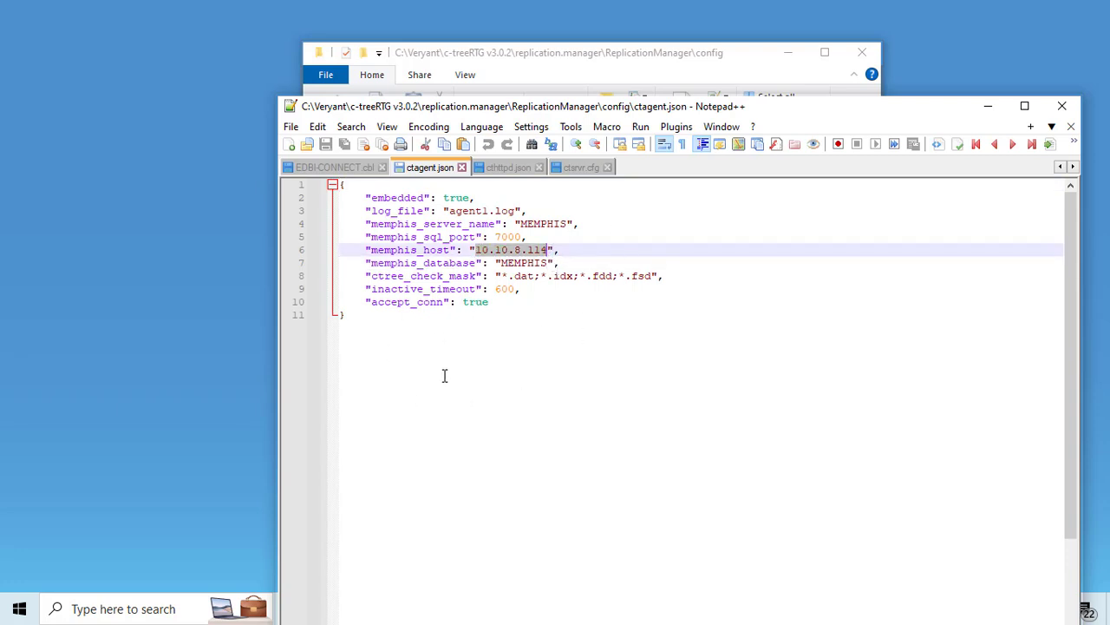
left_click(987, 106)
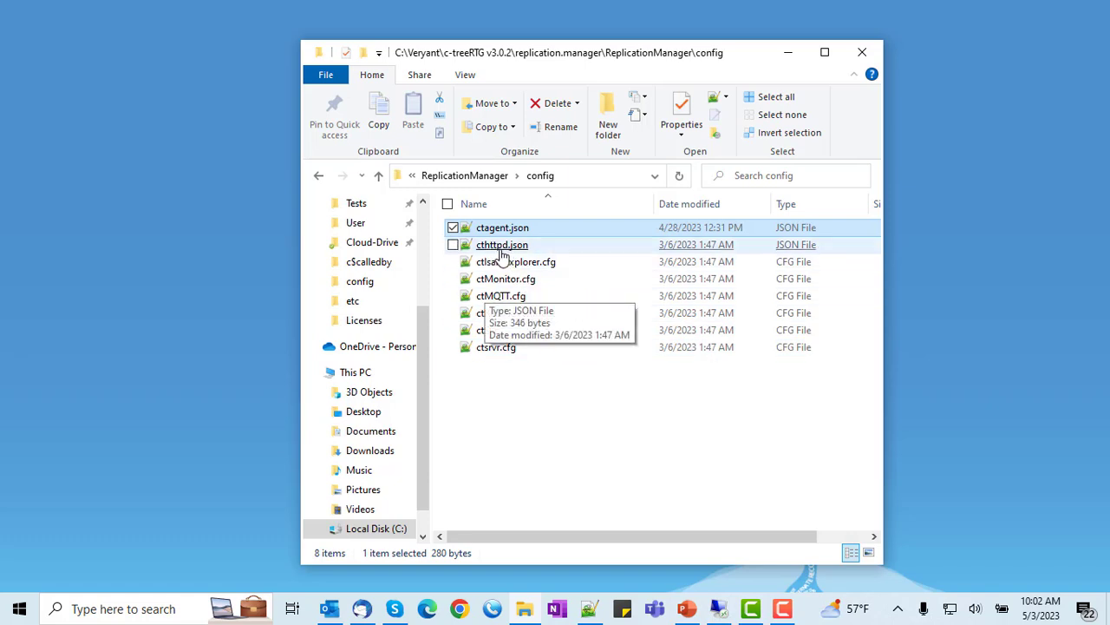
Launch Memphis.exe from the ReplicationManager folder.
left_click(464, 177)
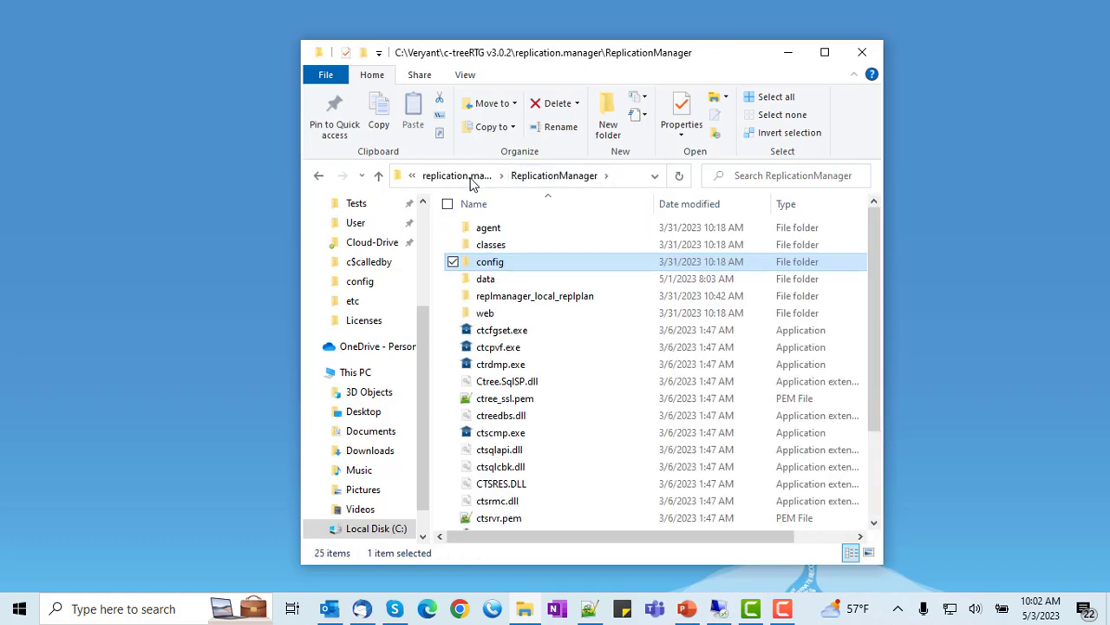
scroll(520, 451, "down", 3)
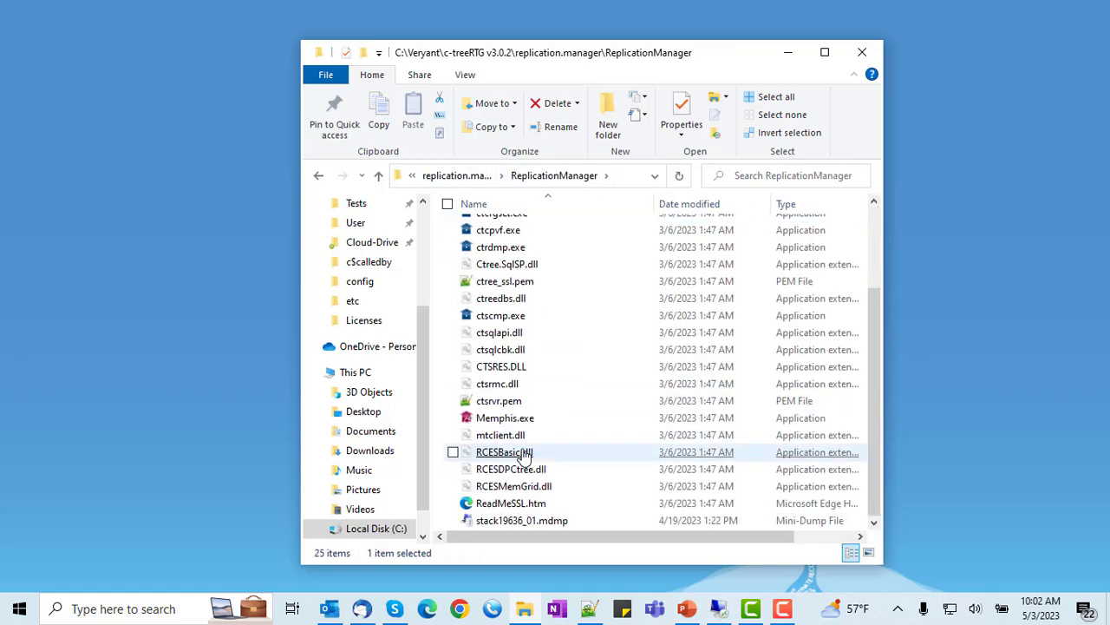
left_click(496, 420)
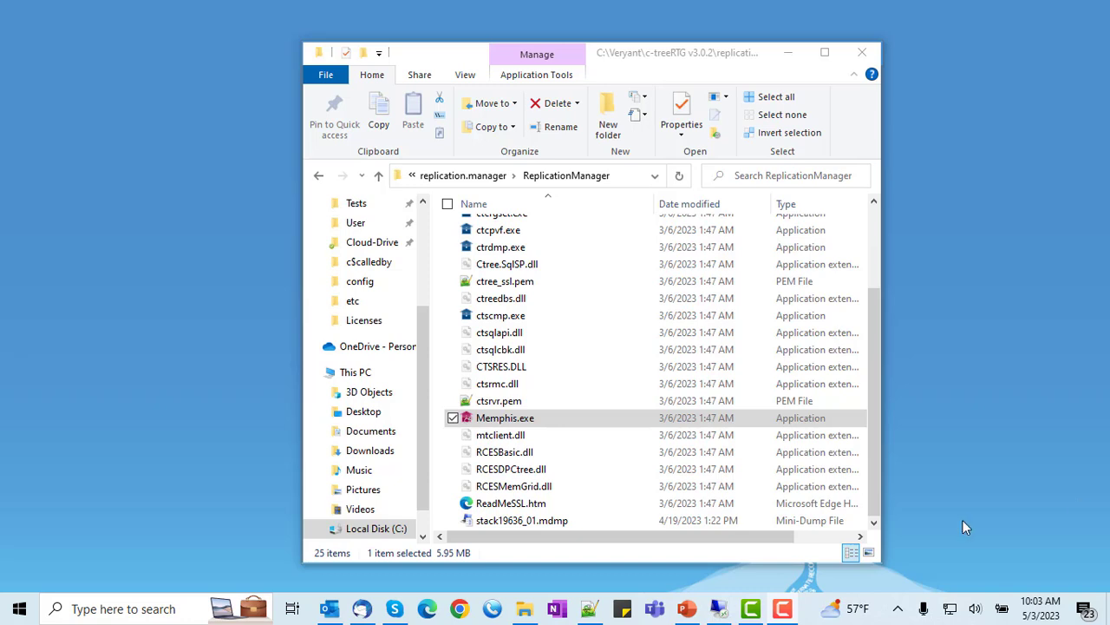
Open ctsrvr.cfg from the c-treeRTG v3.0.2 config folder, review the cthttpd and ctagent plugin lines, and close it.
left_click(412, 175)
left_click(509, 199)
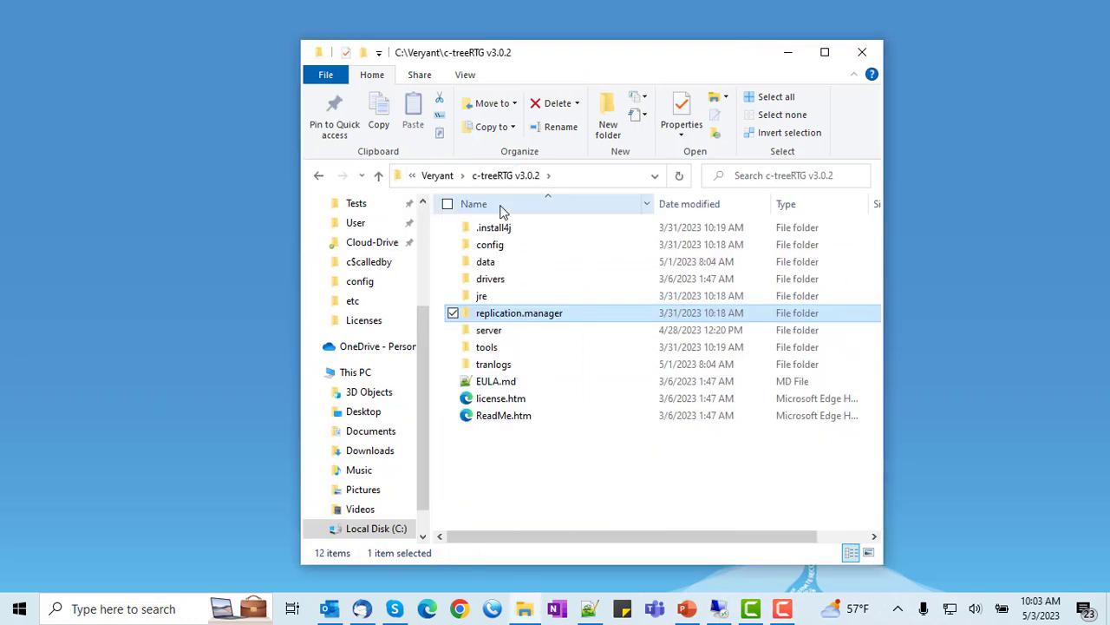
double_click(492, 252)
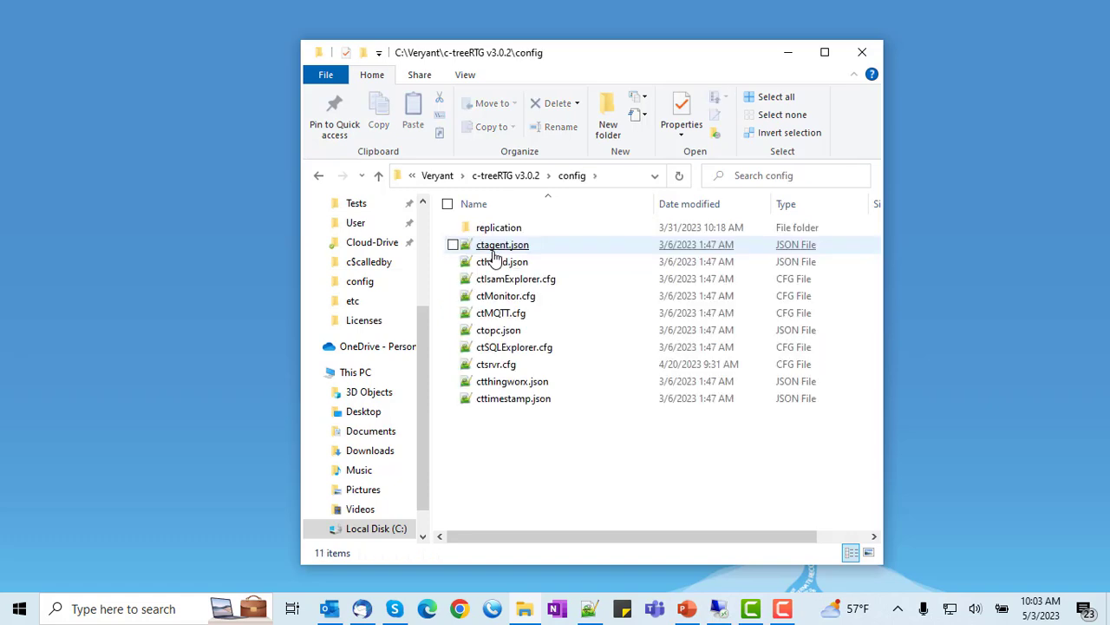
double_click(506, 368)
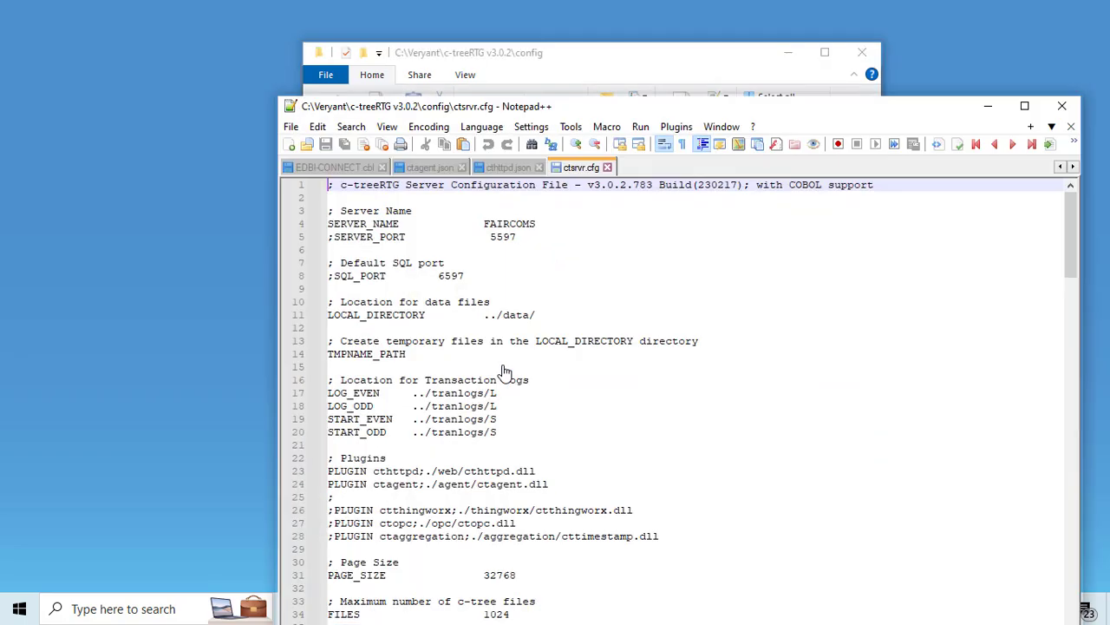
left_click_drag(581, 104, 530, 20)
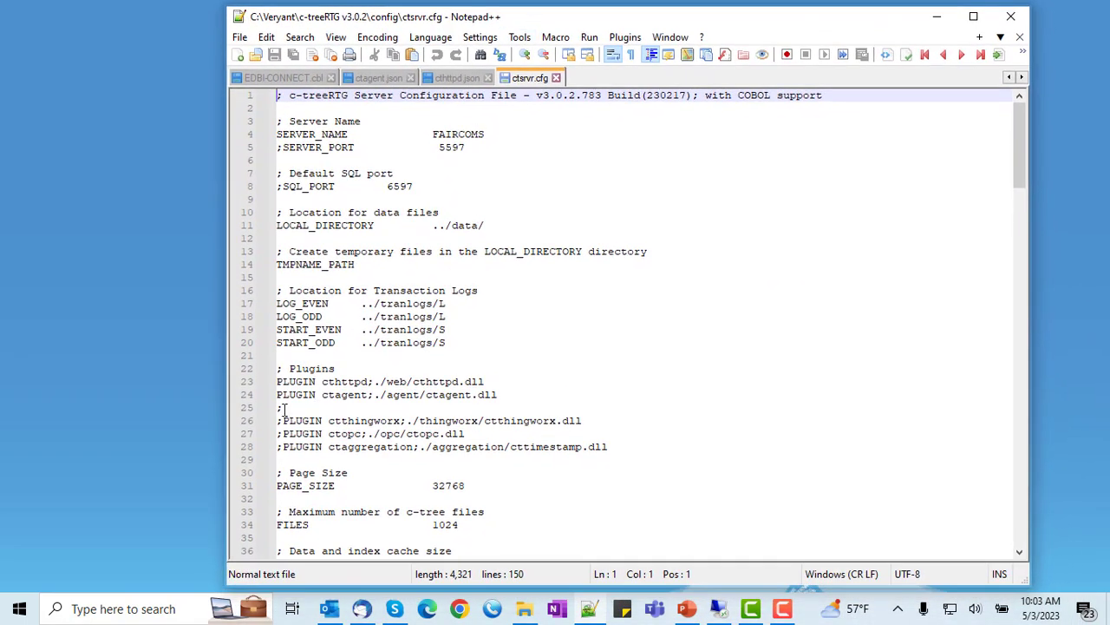
left_click_drag(277, 382, 513, 398)
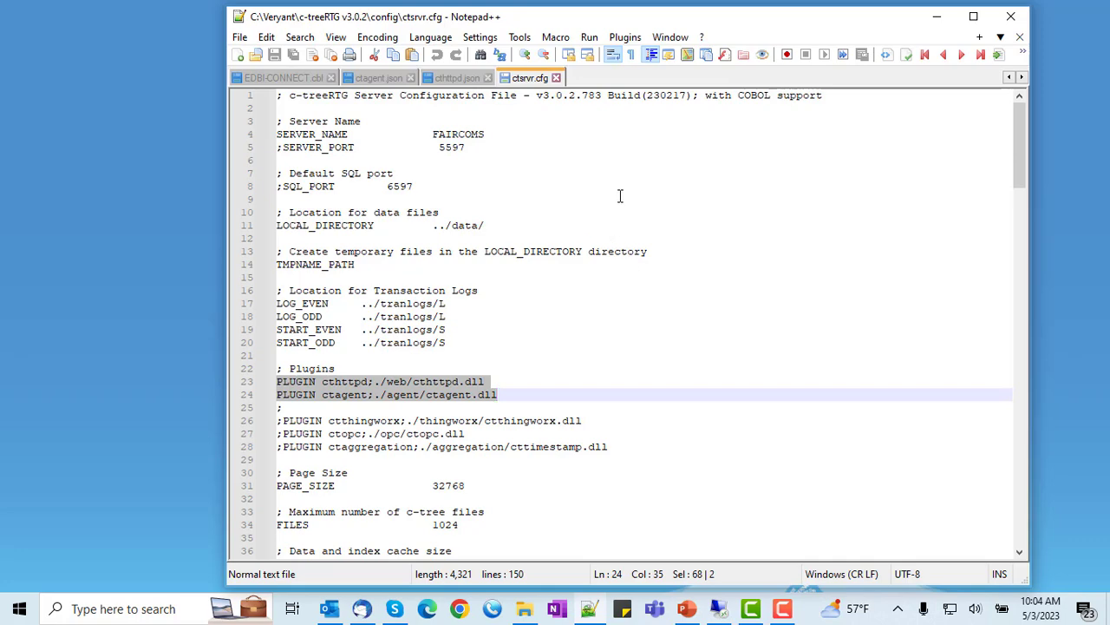
left_click(1012, 17)
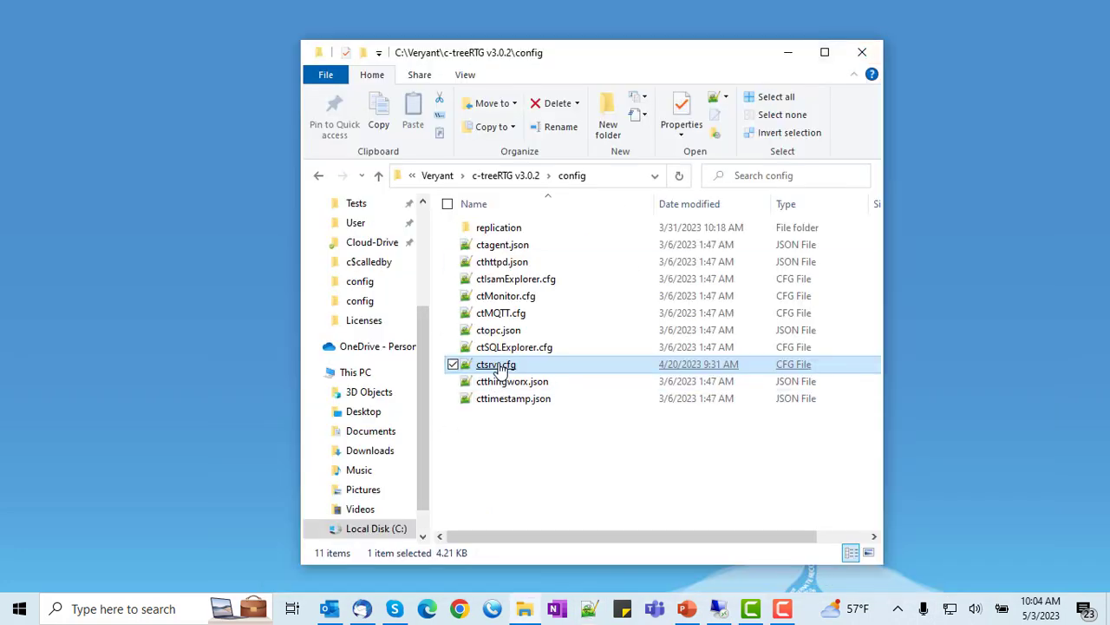
Launch ctreesql.exe from the c-treeRTG v3.0.2 server folder and check the port details of the running c-treeRTG and Memphis servers.
key("alt+Up")
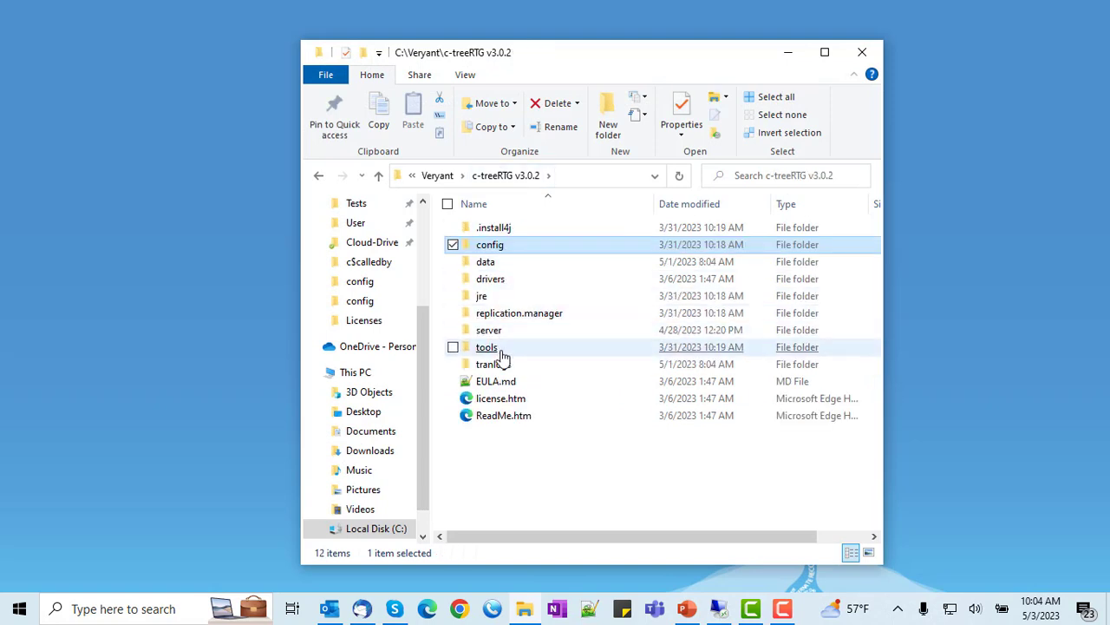
double_click(491, 334)
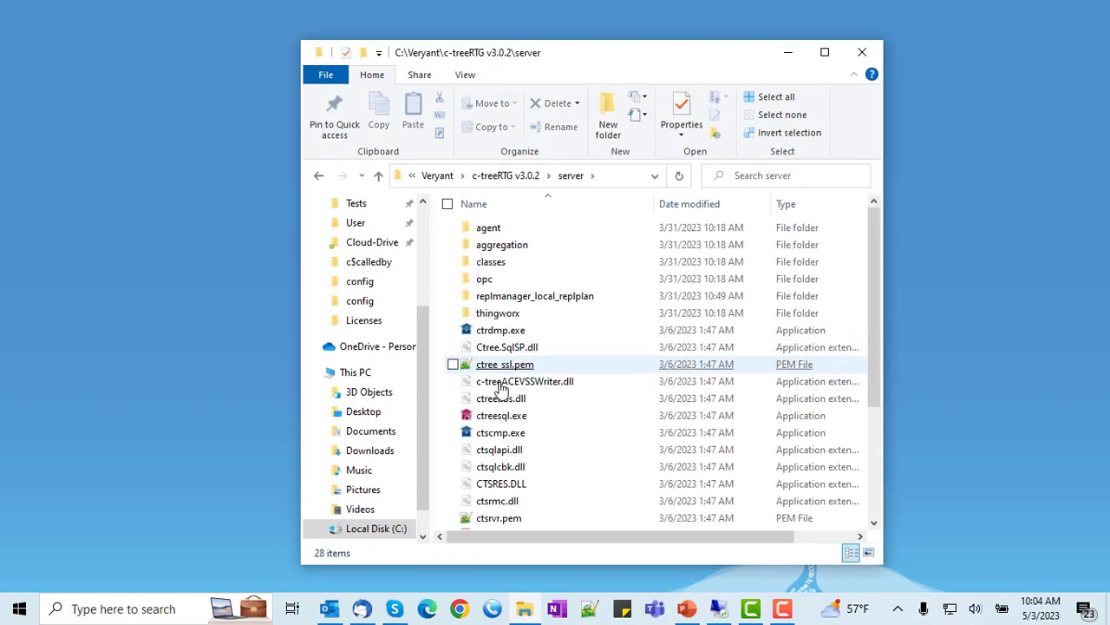
left_click(497, 422)
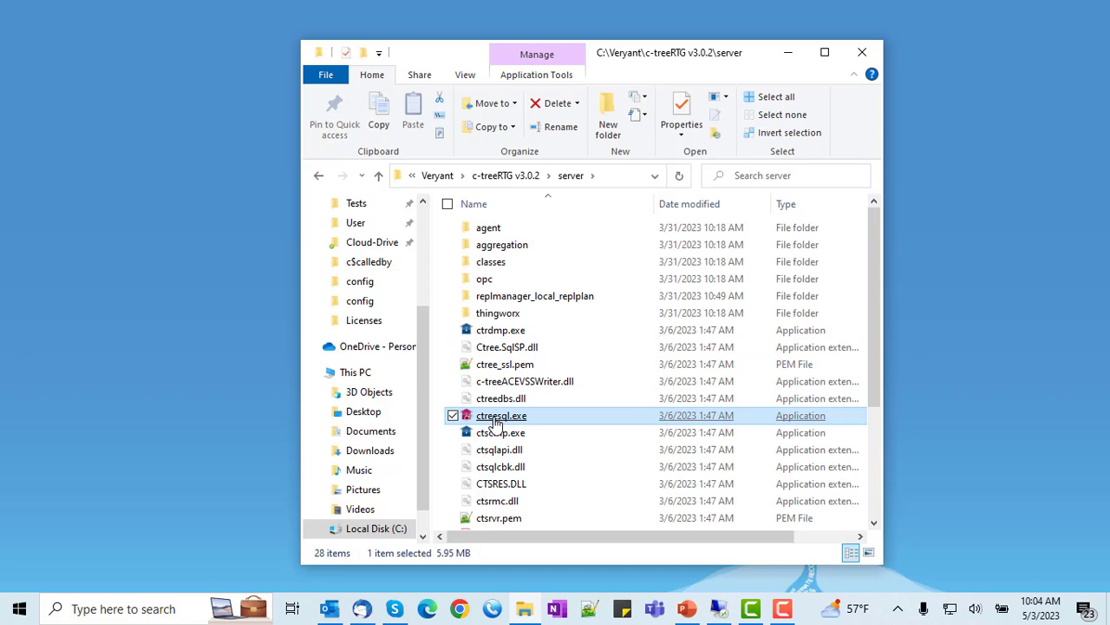
left_click(898, 610)
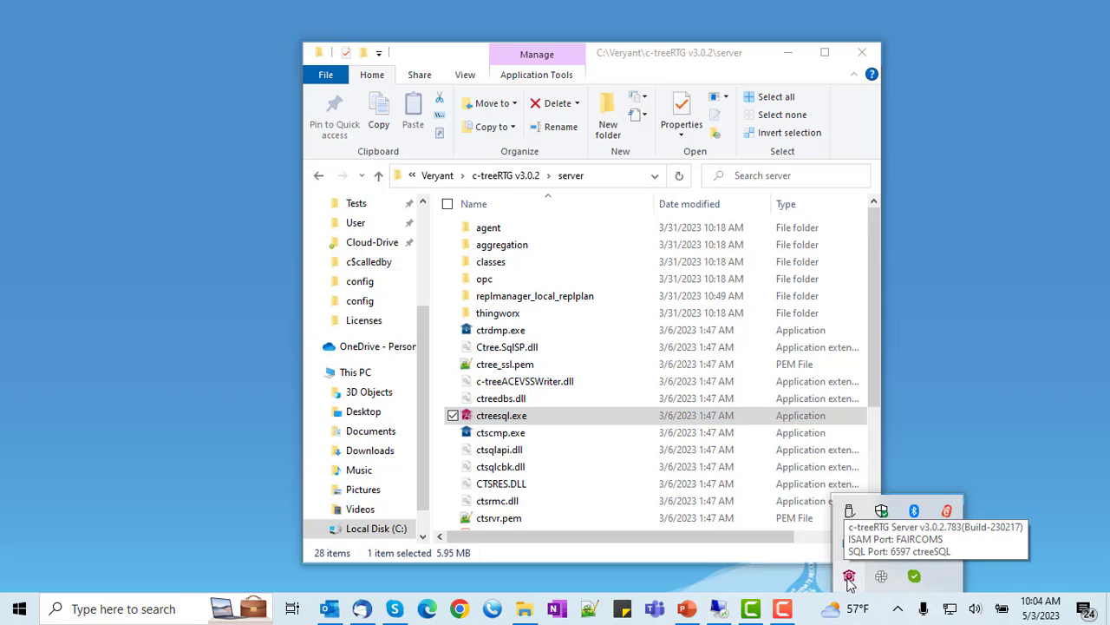
mouse_move(951, 546)
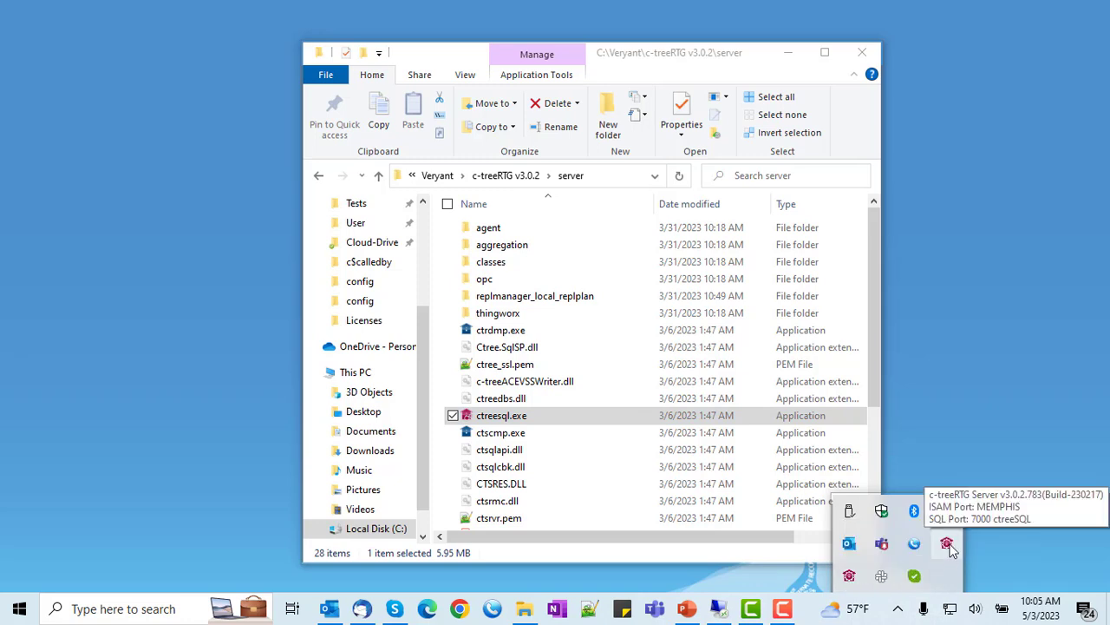
Switch to the 10.10.8.16 Remote Desktop session, review the cthttpd and ctagent plugin lines in config's ctsrvr.cfg, and close the file.
left_click(721, 611)
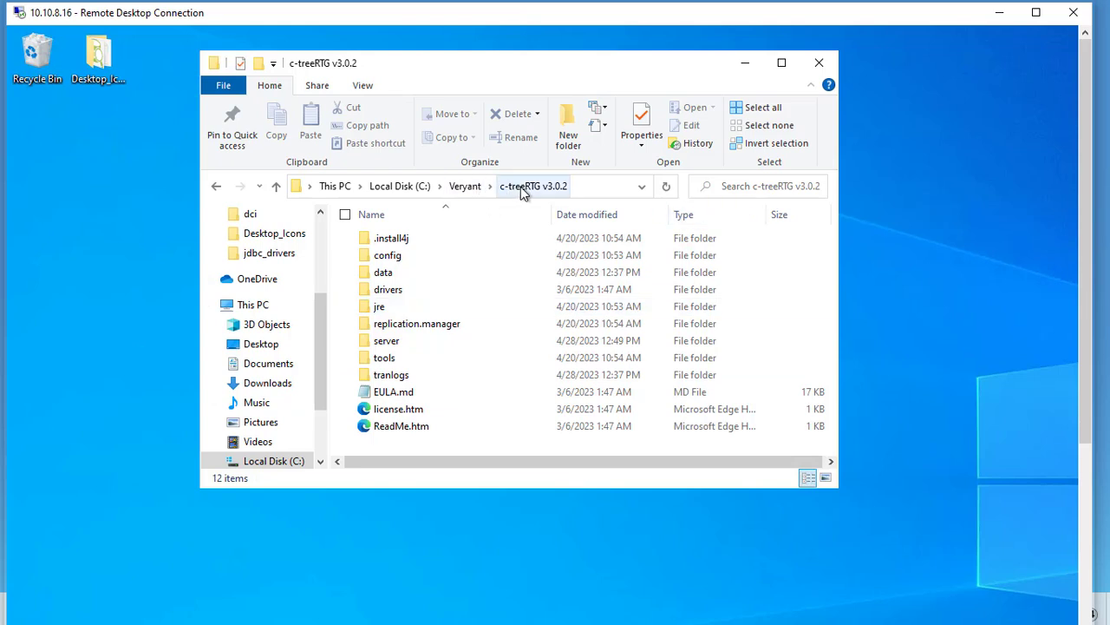
left_click(392, 257)
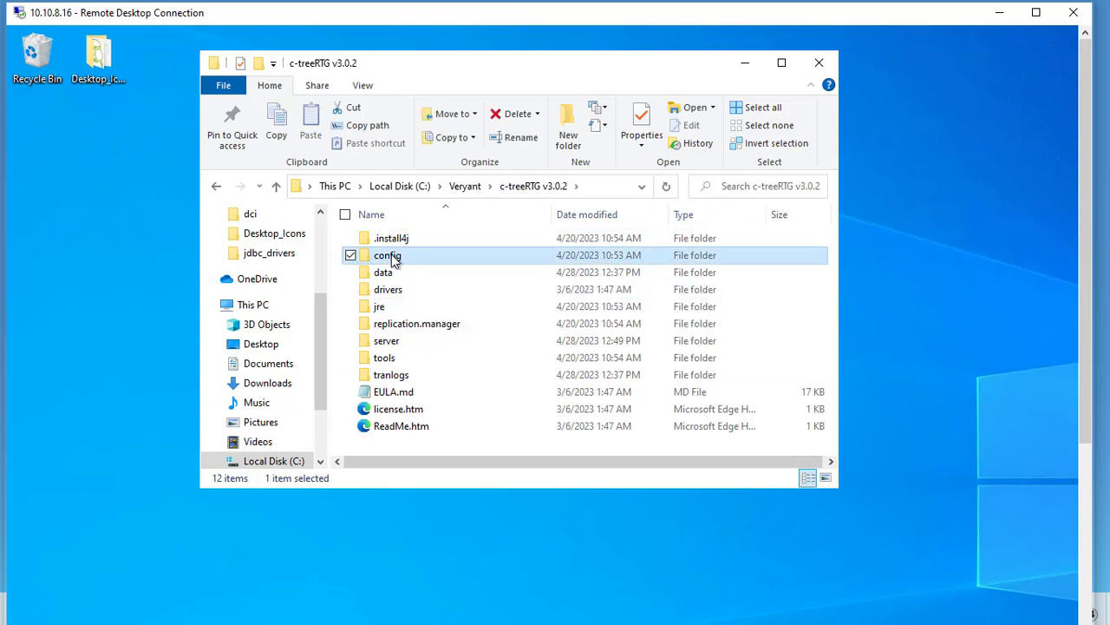
double_click(392, 257)
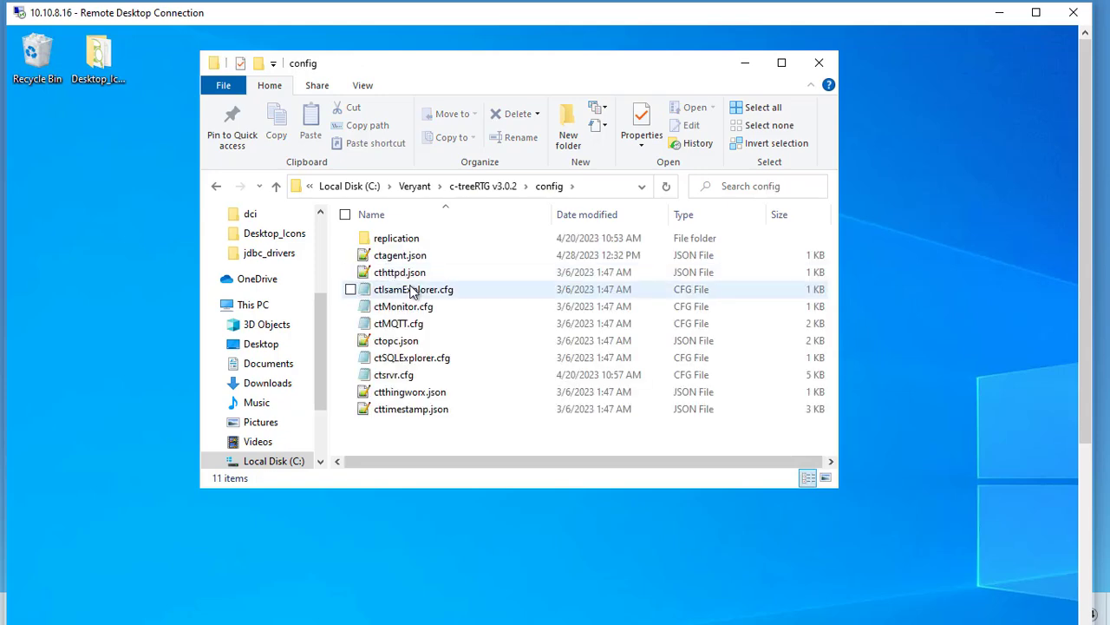
double_click(393, 376)
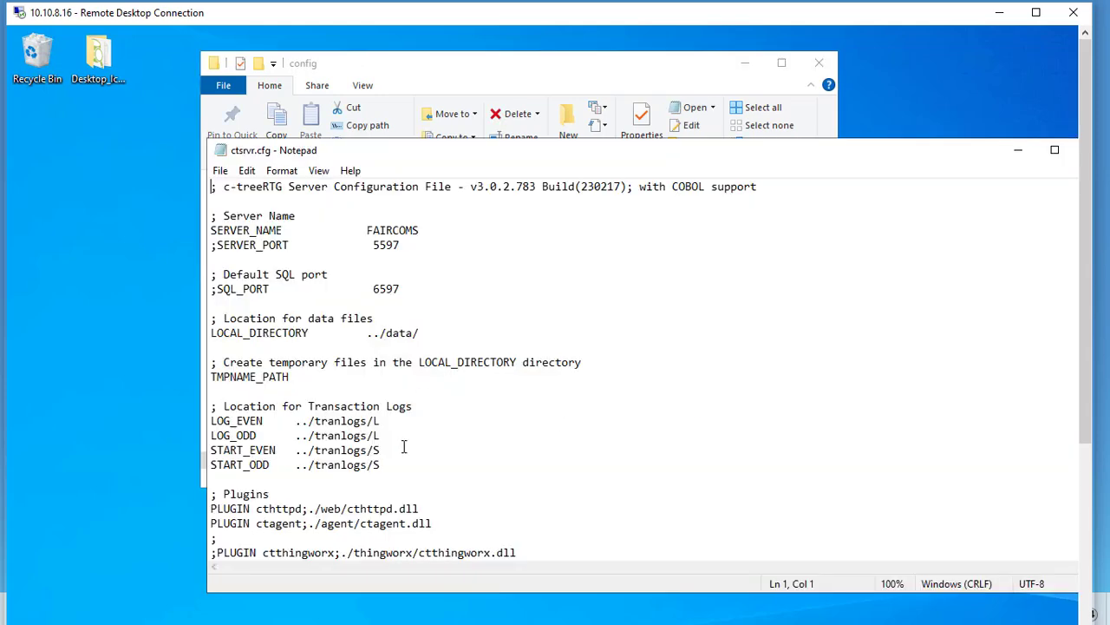
scroll(403, 447, "down", 2)
left_click_drag(454, 435, 186, 422)
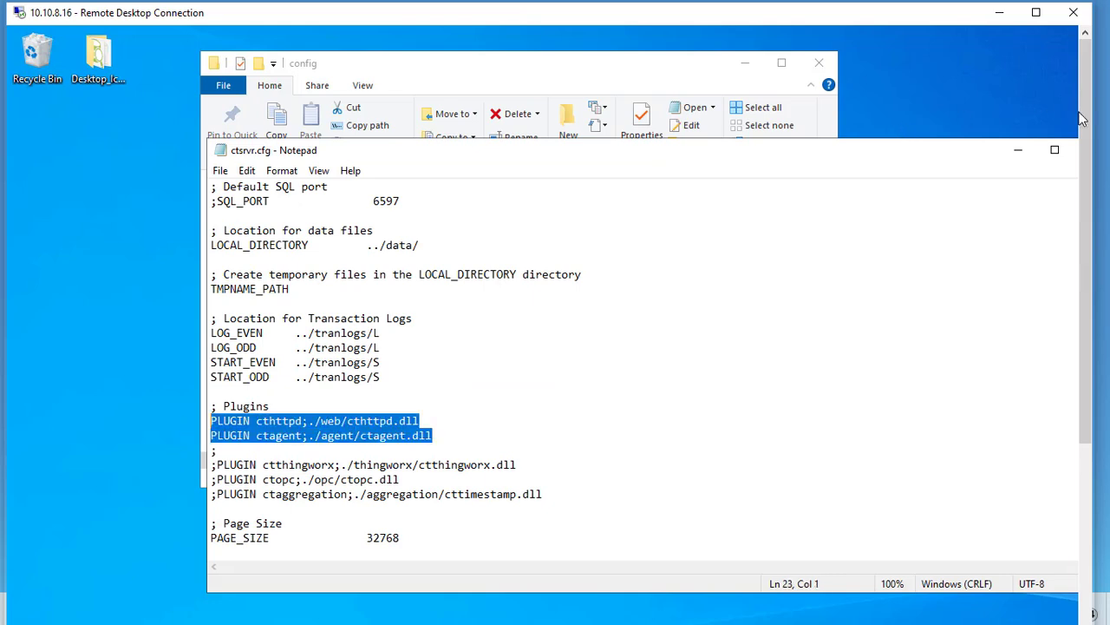
left_click_drag(921, 156, 727, 176)
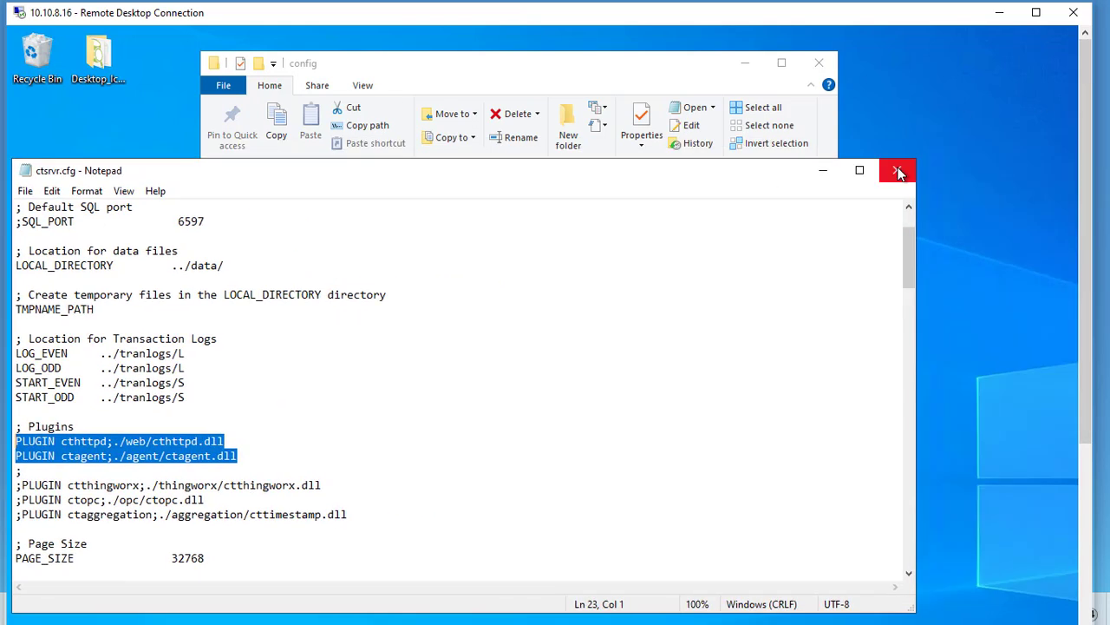
left_click(898, 172)
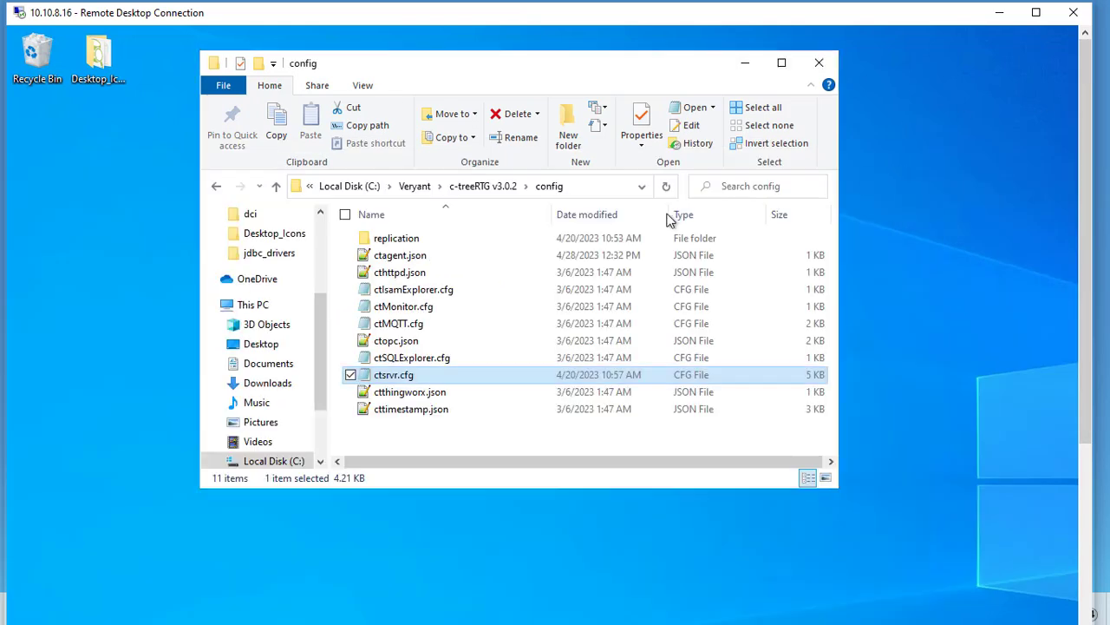
Open ctagent.json from the remote machine's config folder, highlight the memphis_host address to review it, and close the file.
left_click(492, 187)
double_click(392, 259)
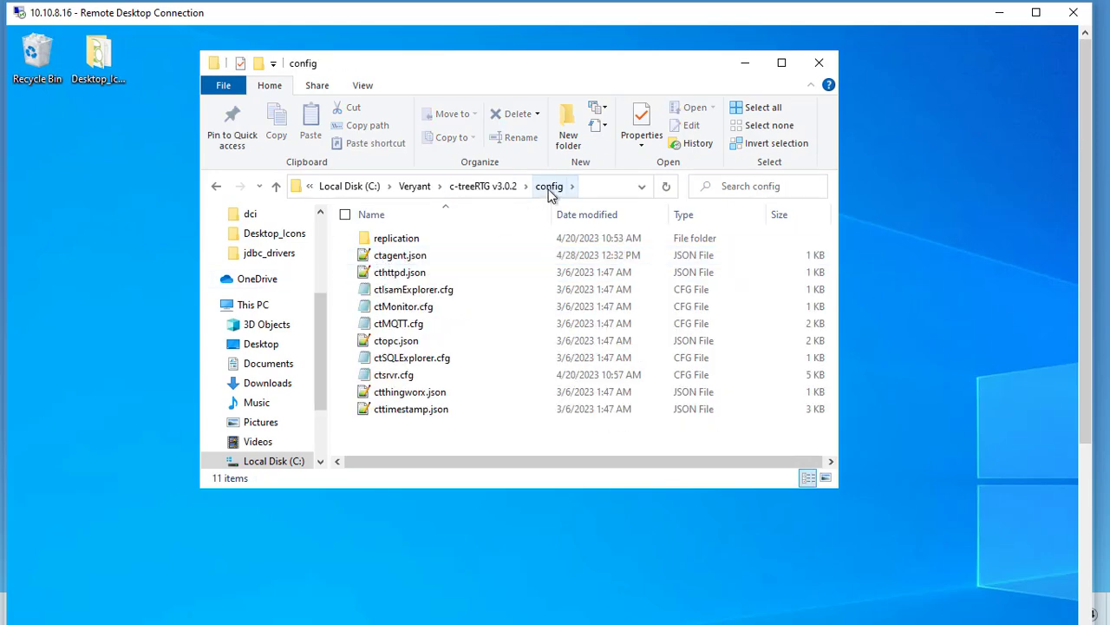
left_click(392, 258)
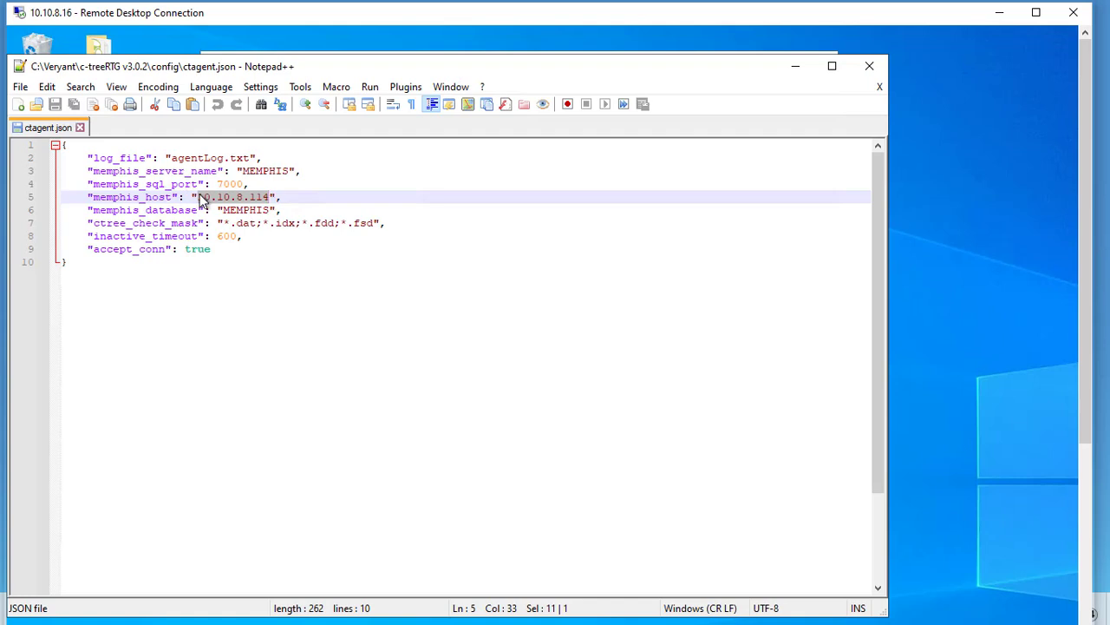
left_click_drag(198, 198, 272, 204)
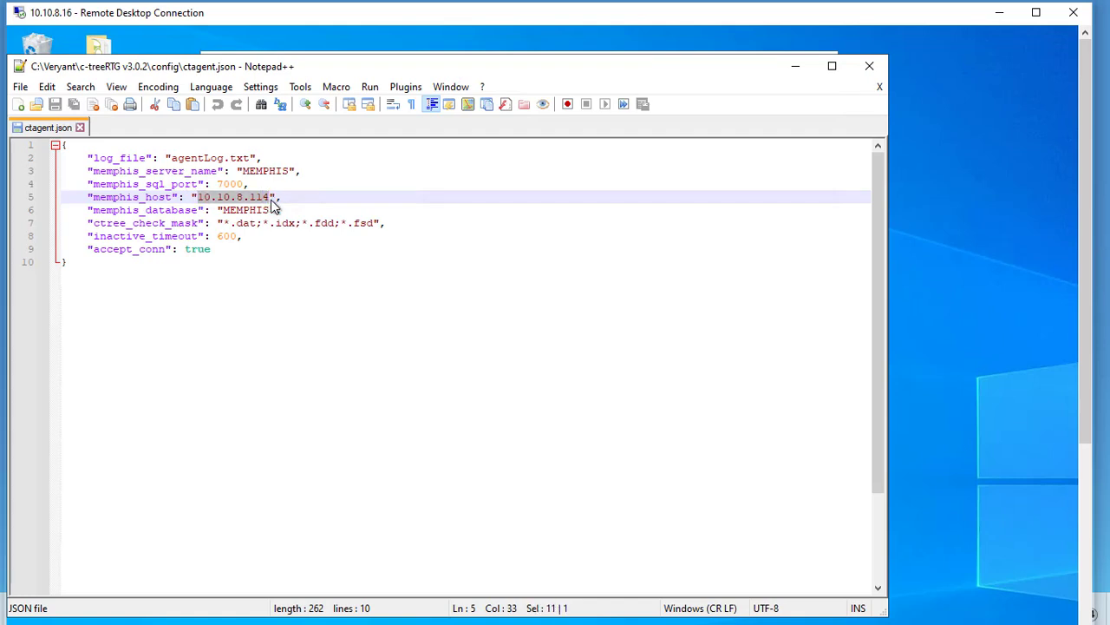
left_click(868, 66)
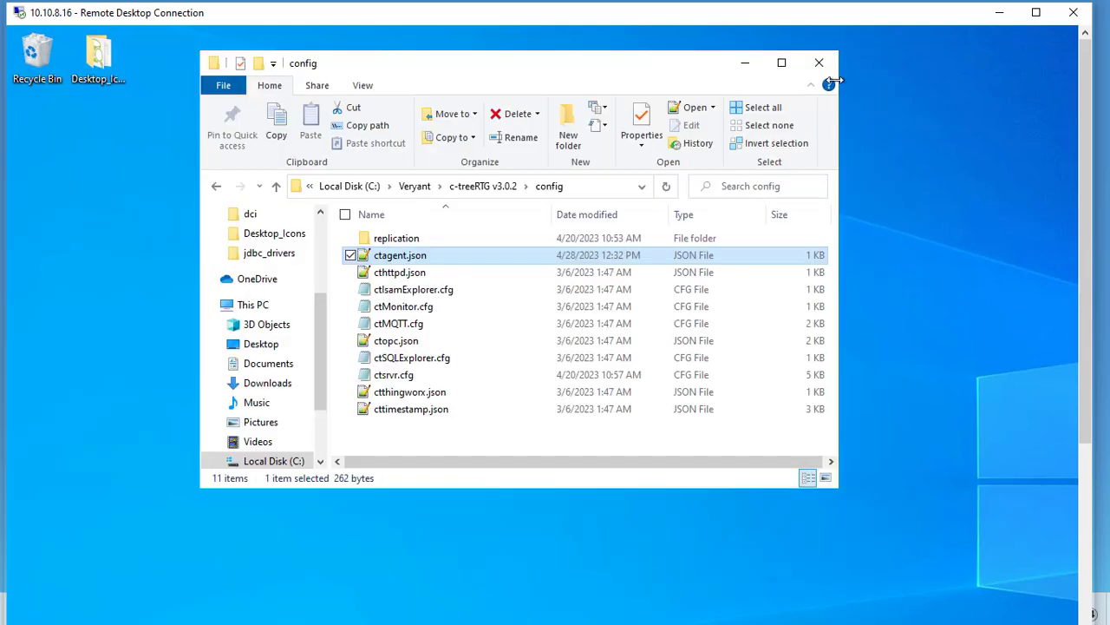
Launch ctreesql.exe from the remote machine's c-treeRTG v3.0.2 server folder and dismiss the server information notification.
left_click(503, 186)
left_click(386, 343)
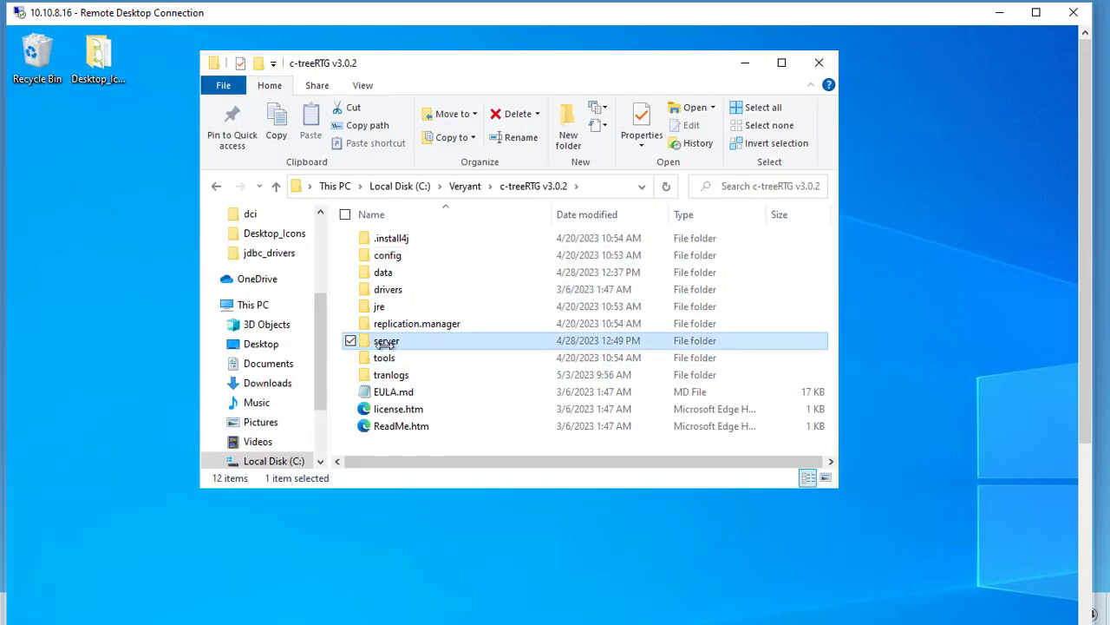
double_click(386, 341)
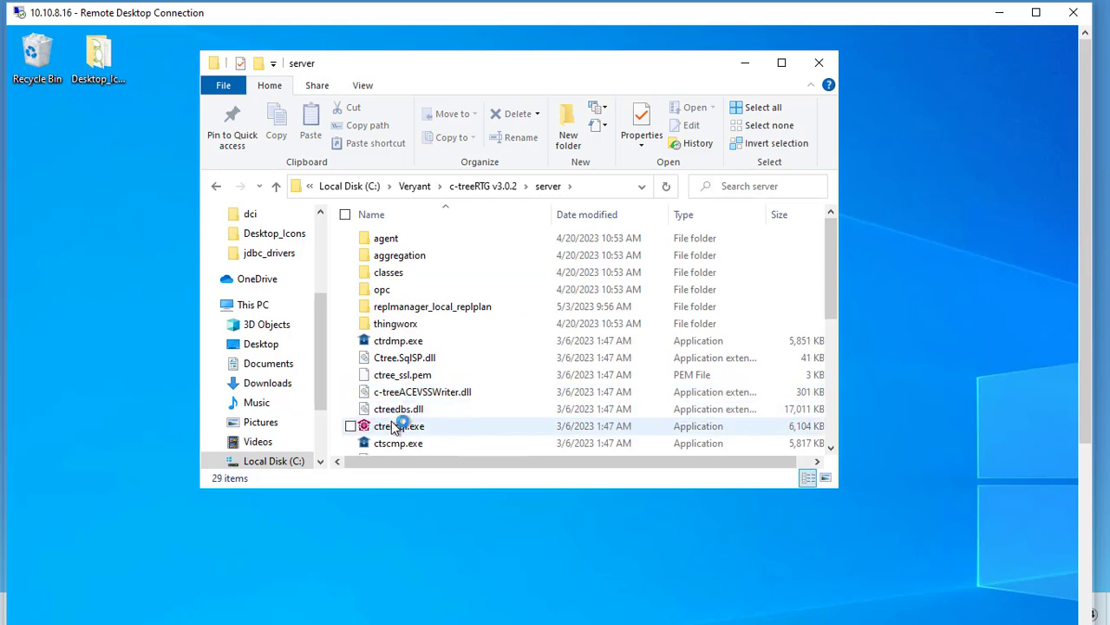
left_click(392, 427)
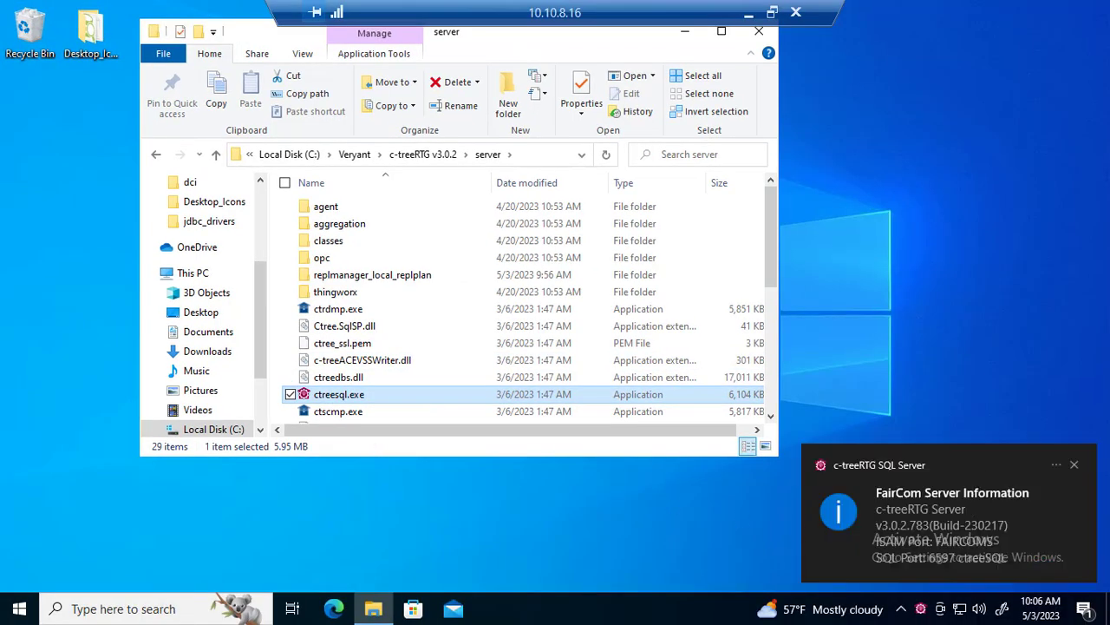
left_click(1075, 465)
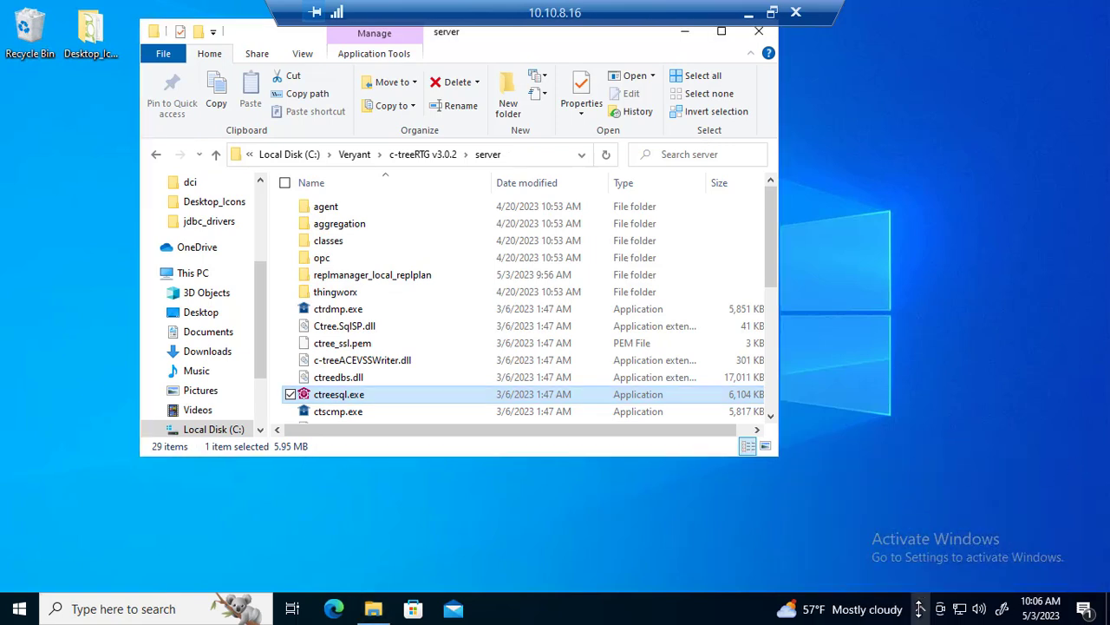
Check the remote c-treeRTG server's port details, and minimize the Remote Desktop session and the local server folder window.
left_click(918, 609)
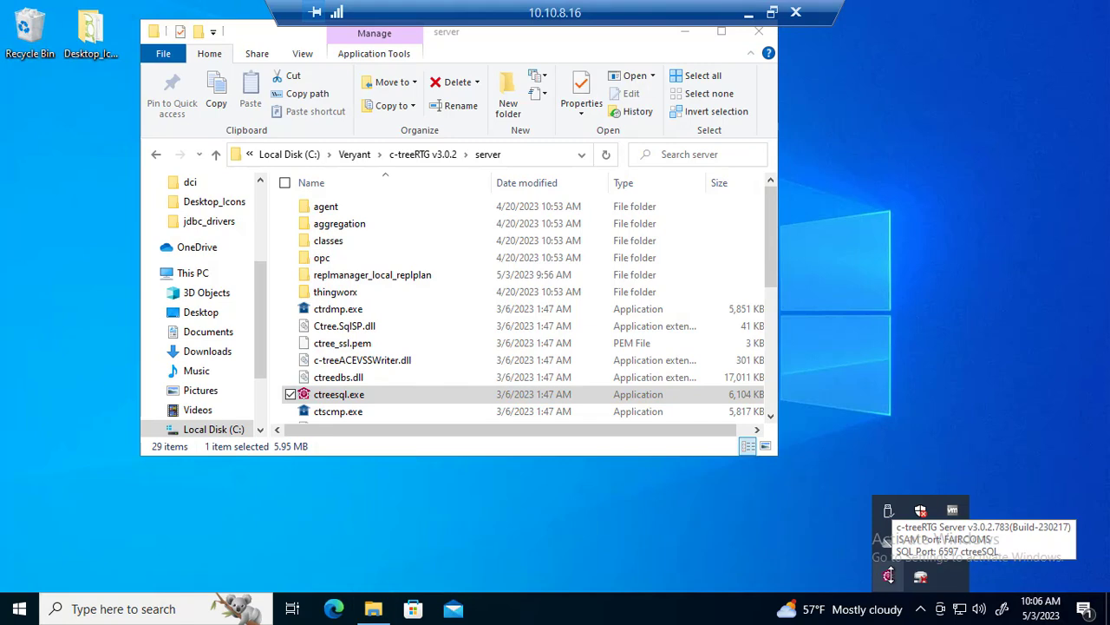
left_click(748, 17)
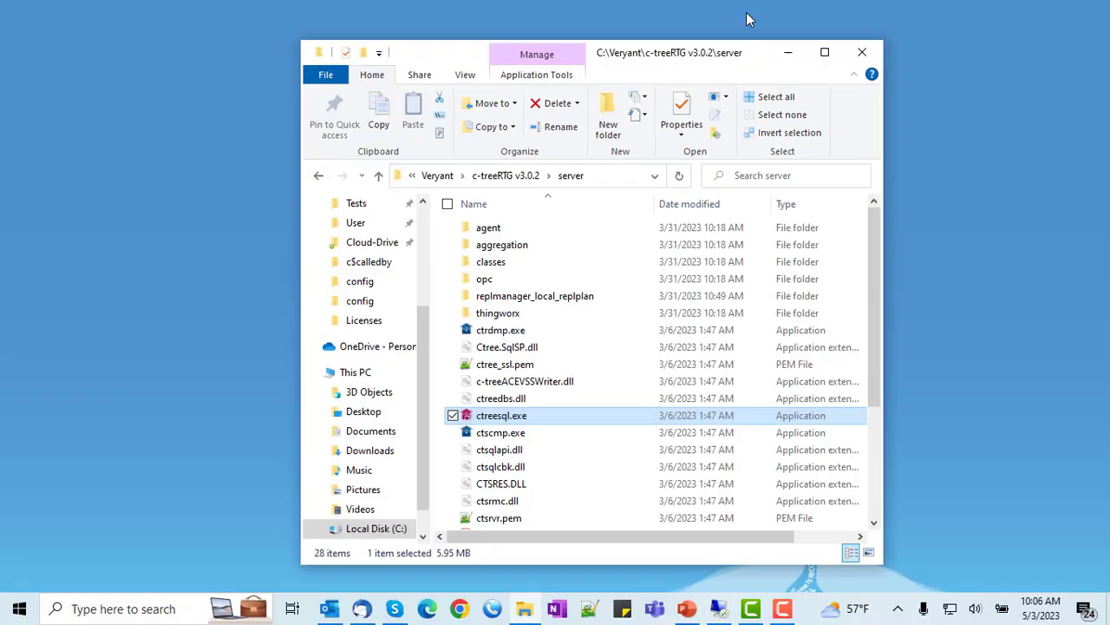
left_click(786, 41)
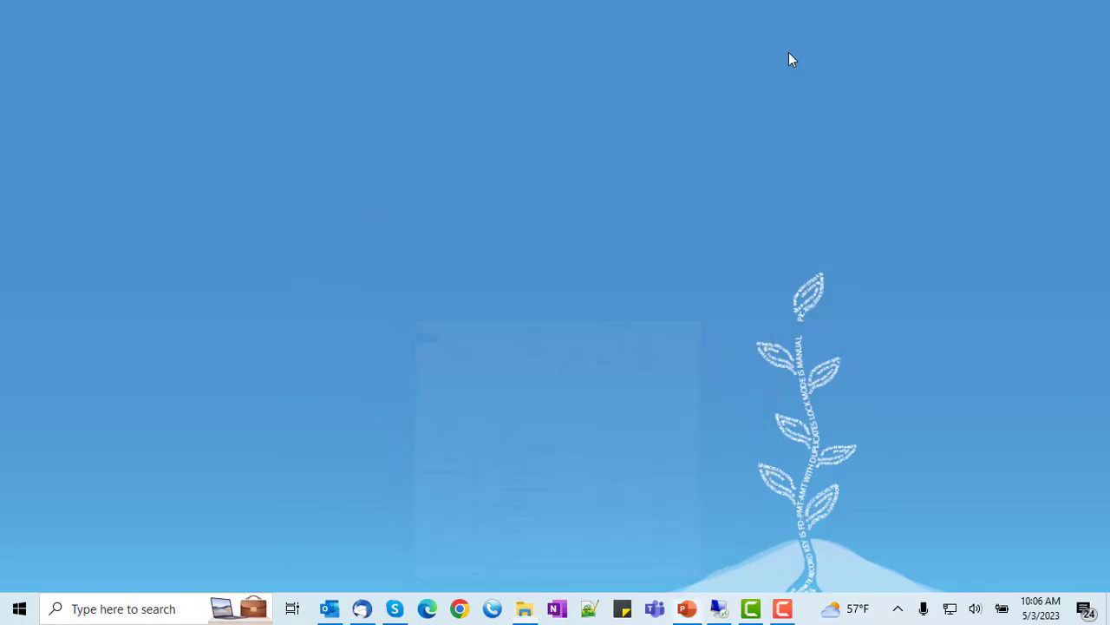
Switch to Microsoft Edge and load the FairCom Browser-Based Tools page at localhost:8080.
left_click(428, 608)
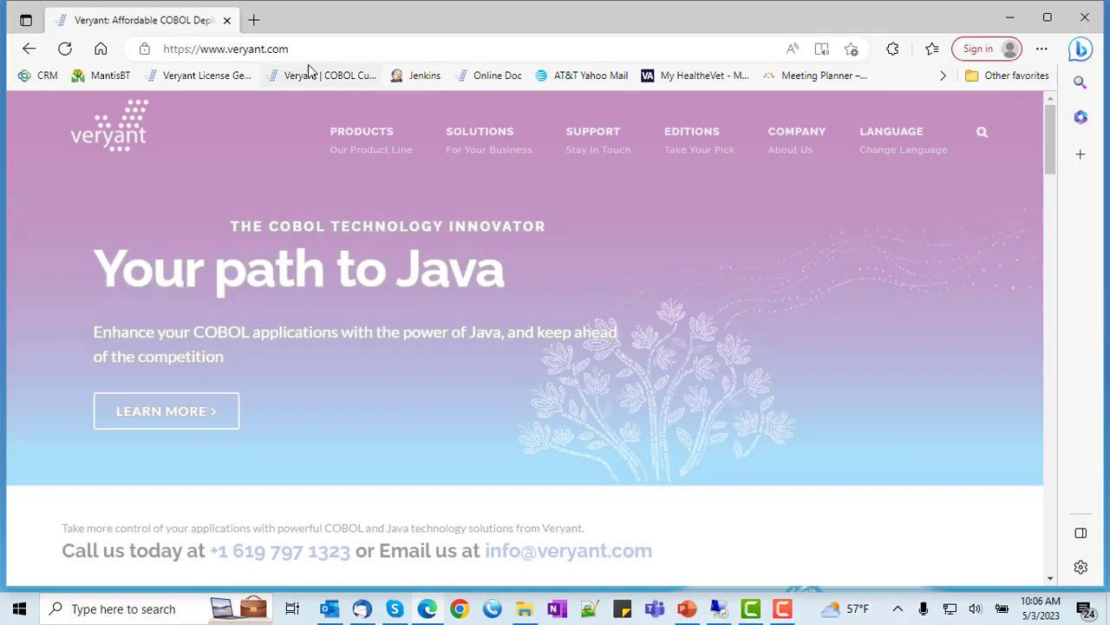
left_click(319, 45)
type("l")
key("BackSpace")
type("loa")
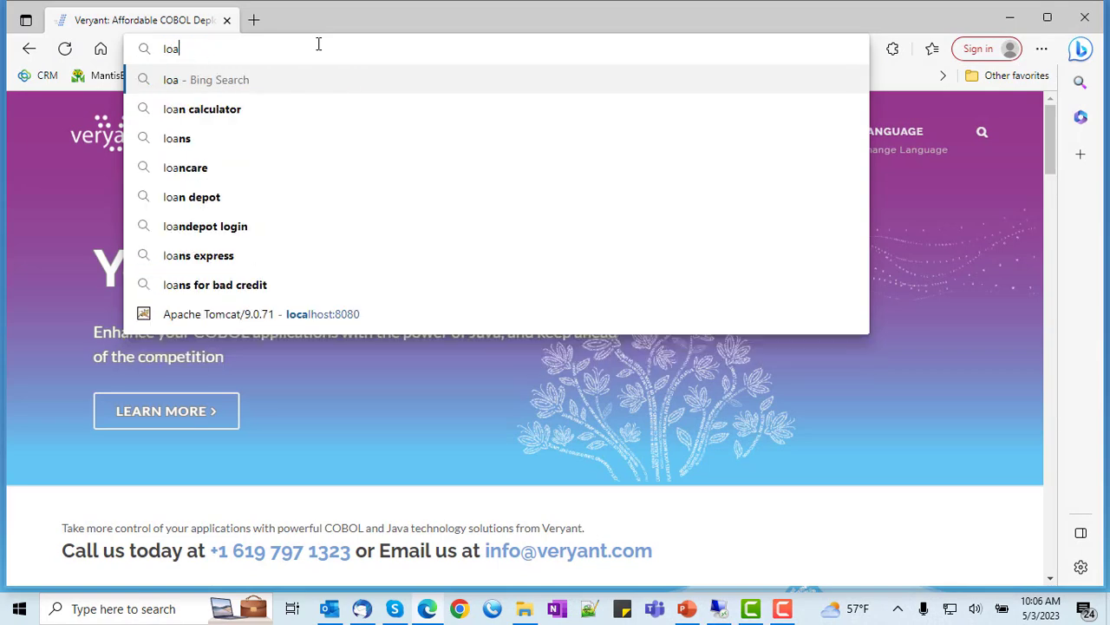
key("BackSpace")
type("cal")
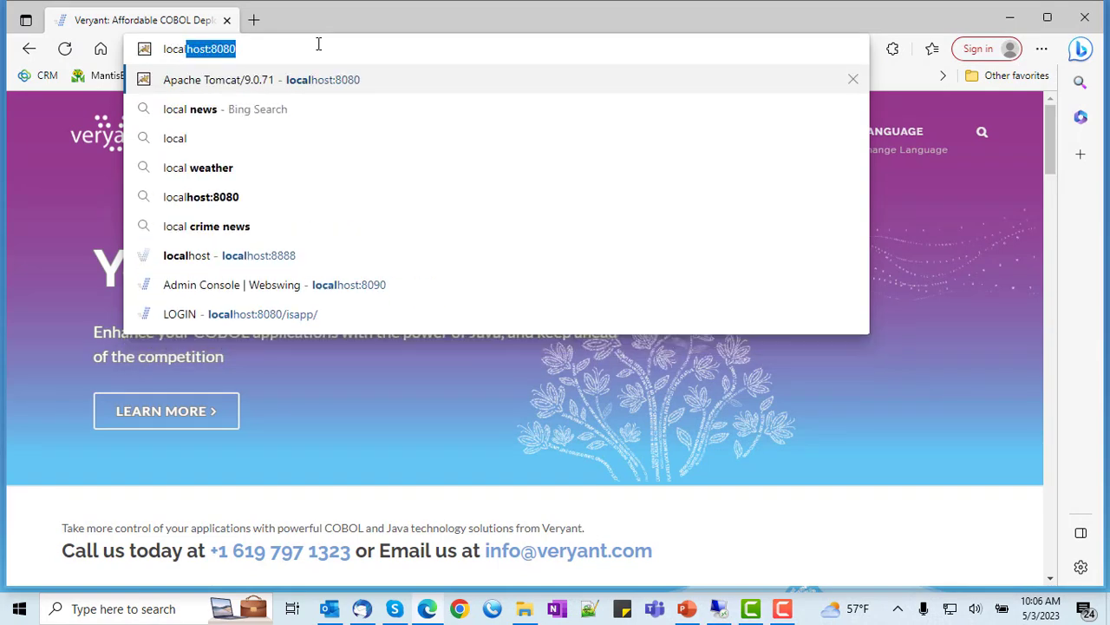
key("Return")
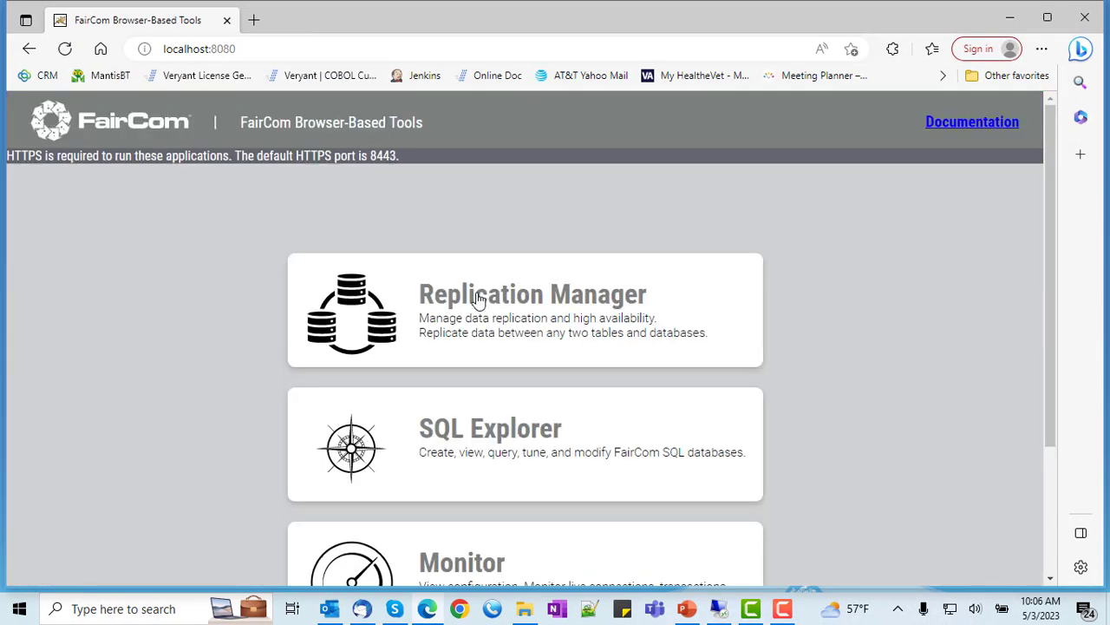
Open Replication Manager, connect with the prefilled admin credentials, and inspect the details of the Memphis and FAIRCOMS servers.
left_click(477, 295)
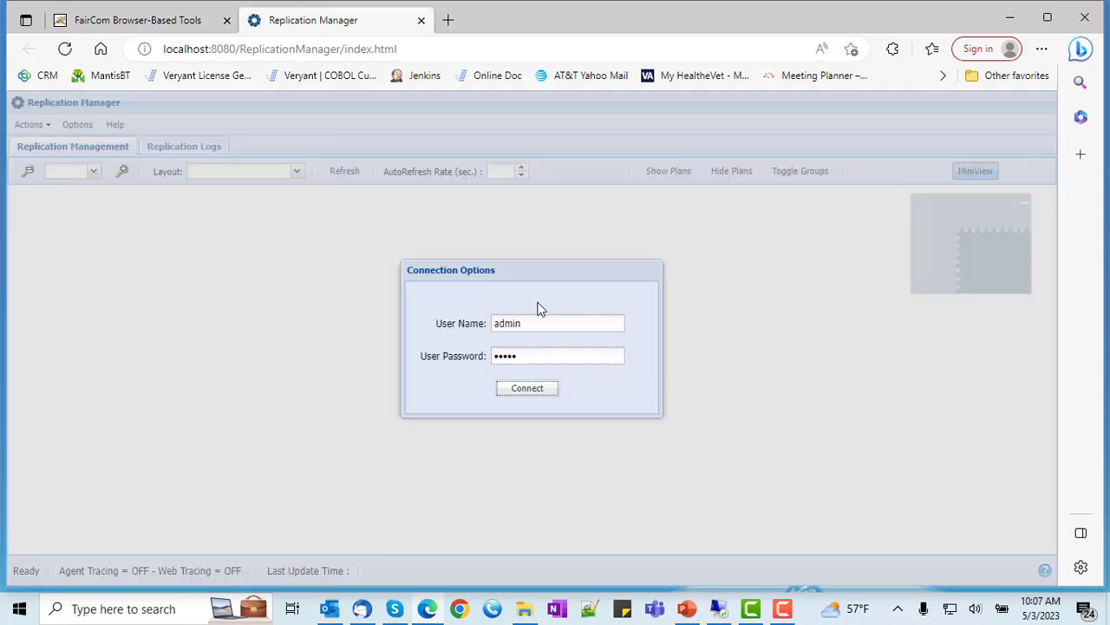
left_click(525, 390)
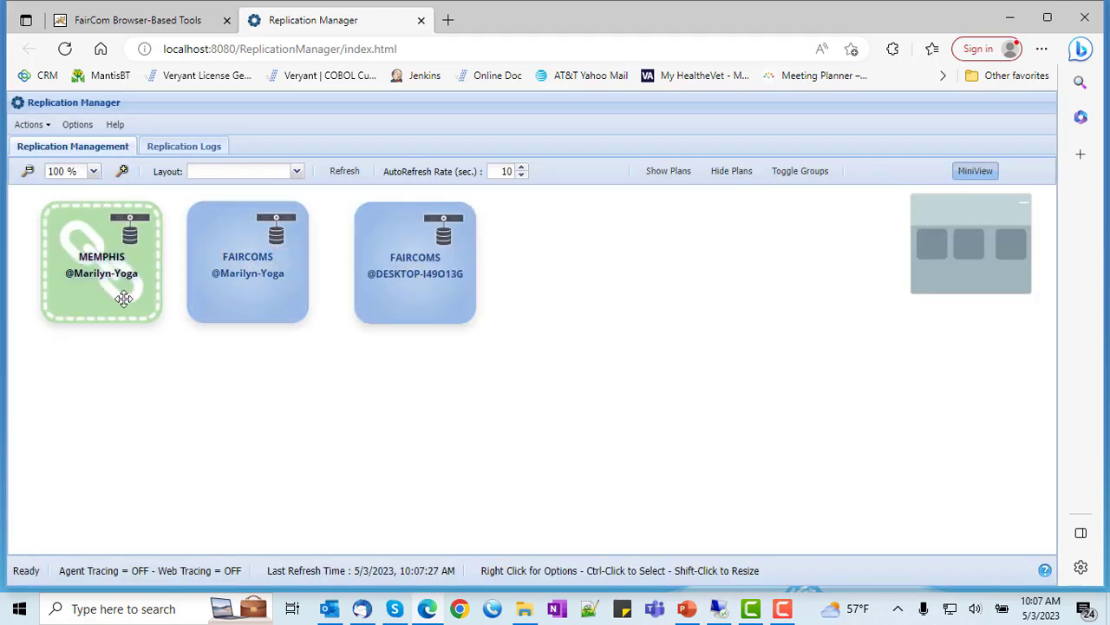
mouse_move(112, 286)
mouse_move(252, 290)
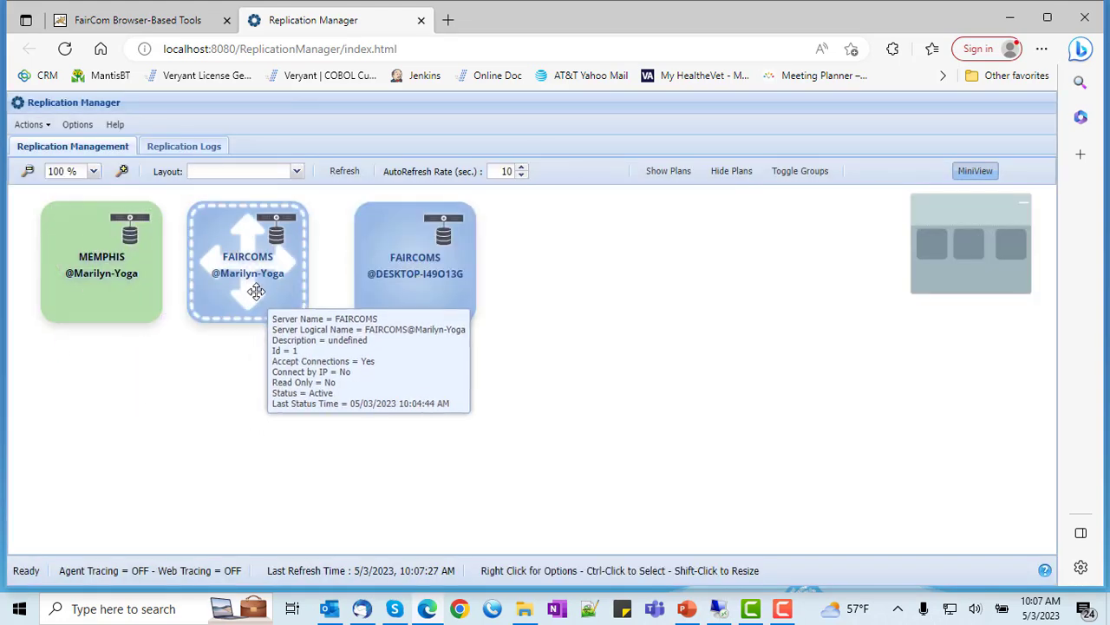
mouse_move(397, 295)
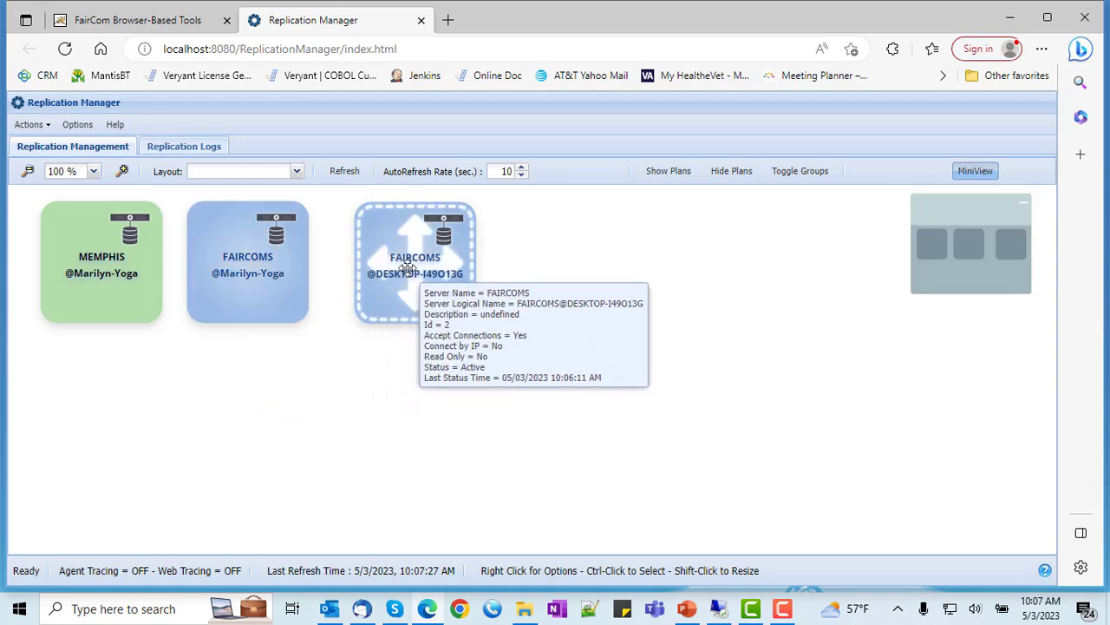
Space the two FAIRCOMS servers farther apart and create a replication plan from the local FAIRCOMS server to FAIRCOMS@DESKTOP-I49O13G.
left_click_drag(411, 266, 595, 269)
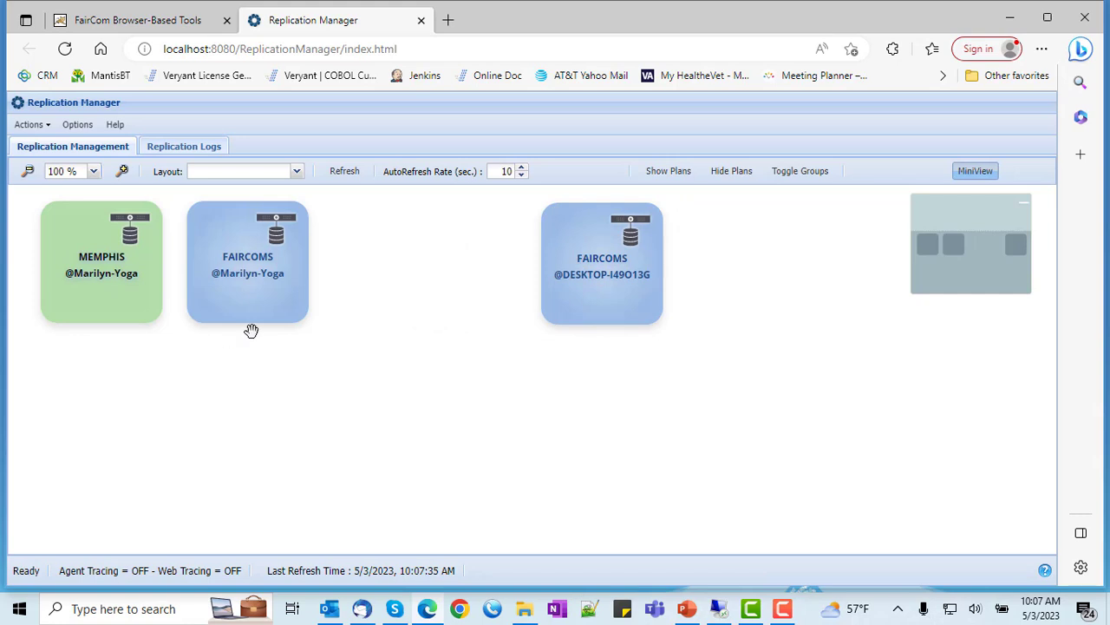
mouse_move(295, 330)
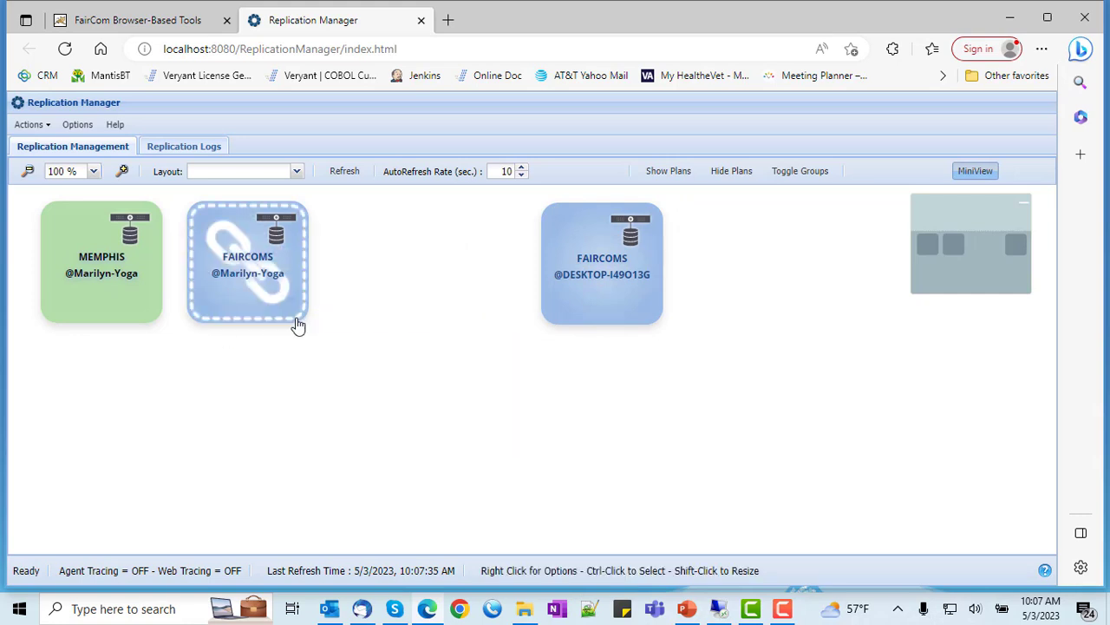
left_click_drag(298, 325, 559, 260)
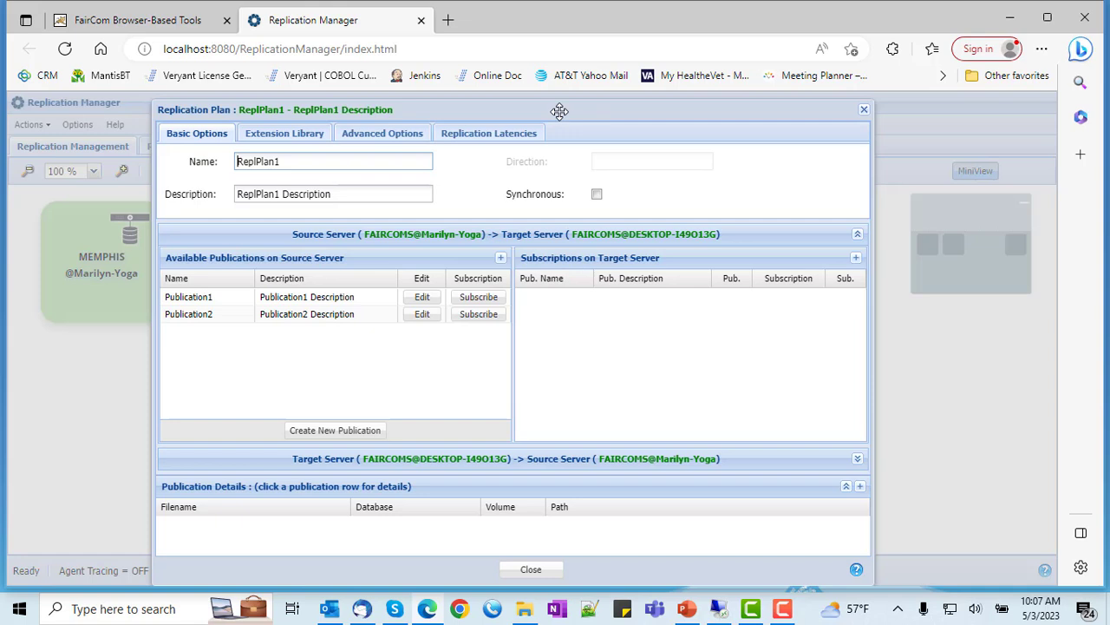
mouse_move(559, 111)
left_mouse_down()
mouse_move(550, 92)
mouse_move(552, 103)
left_mouse_up()
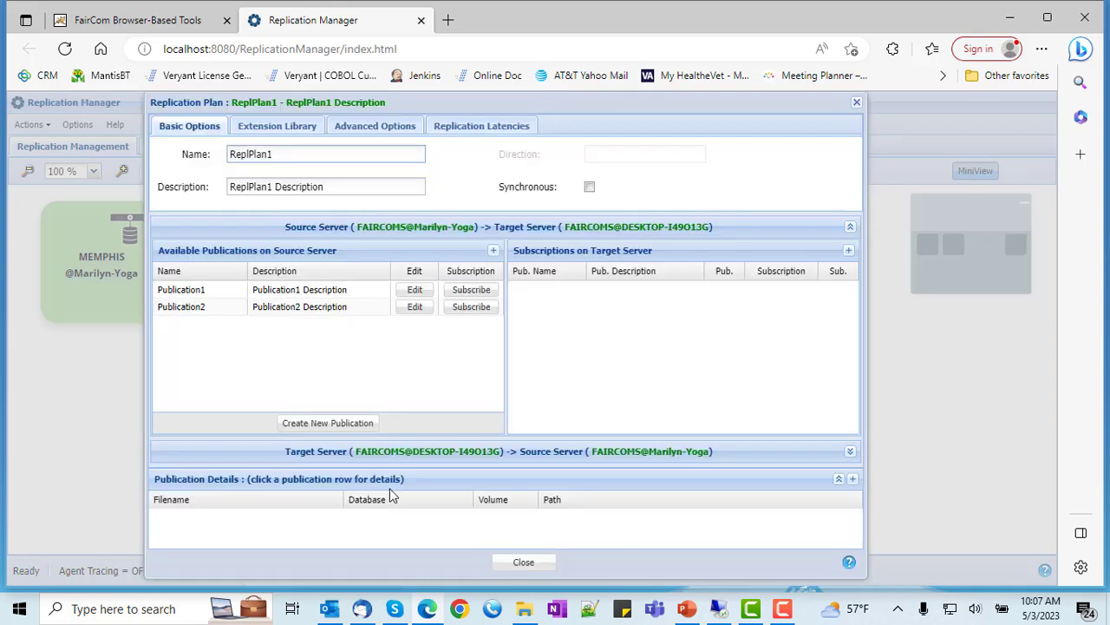
Start a new By Folder publication named Publication3 that includes everything in C:/Veryant/c-treeRTG v3.0.2/data.
left_click(337, 425)
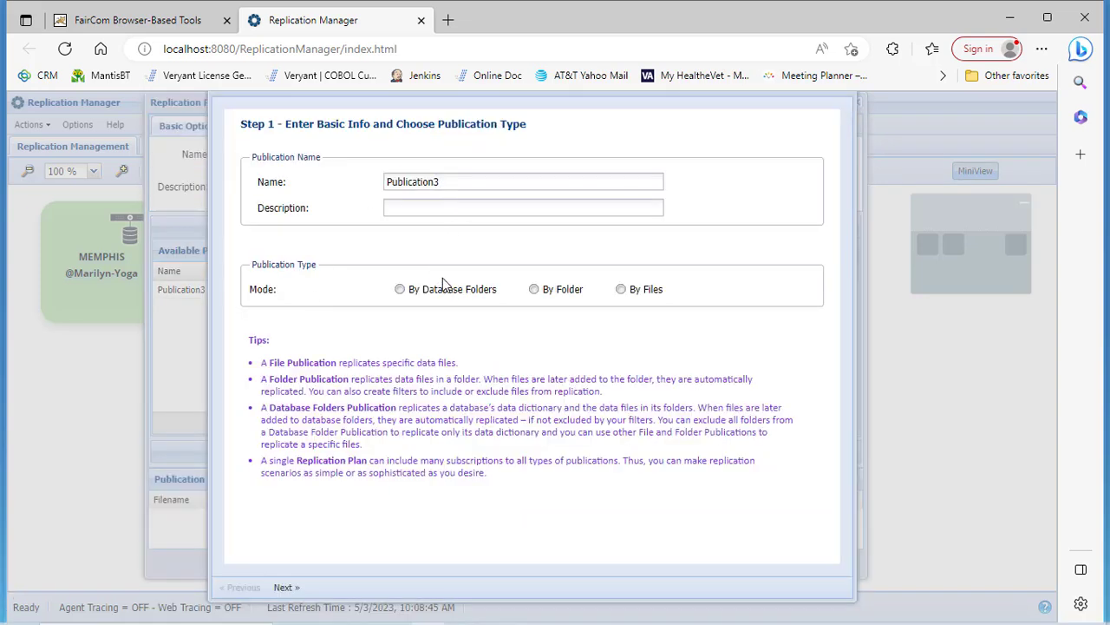
left_click(535, 291)
left_click(285, 587)
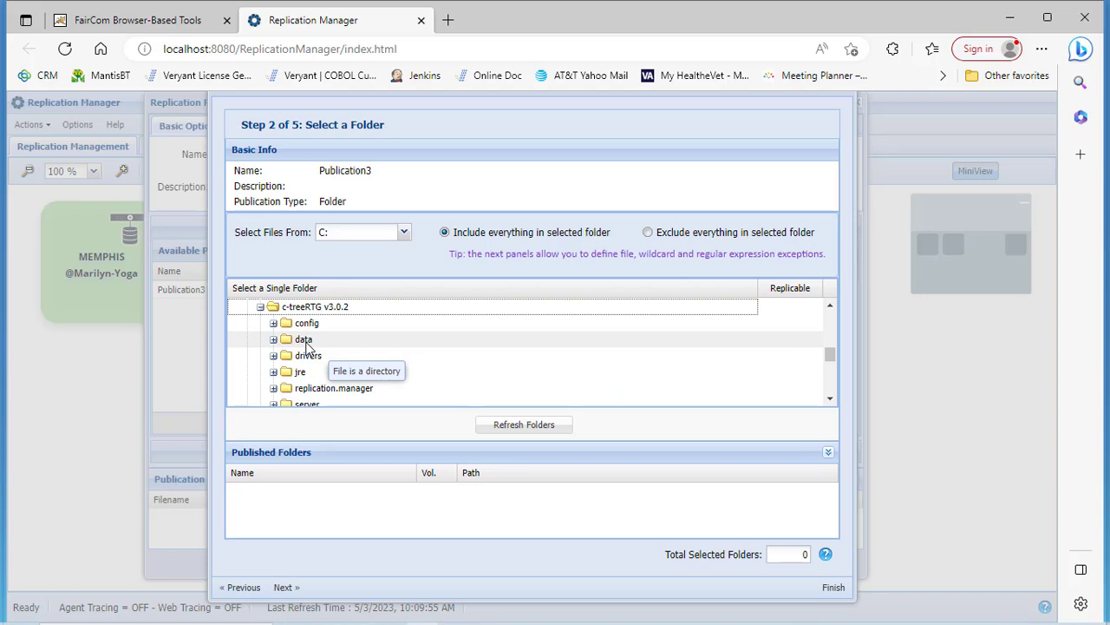
left_click(302, 339)
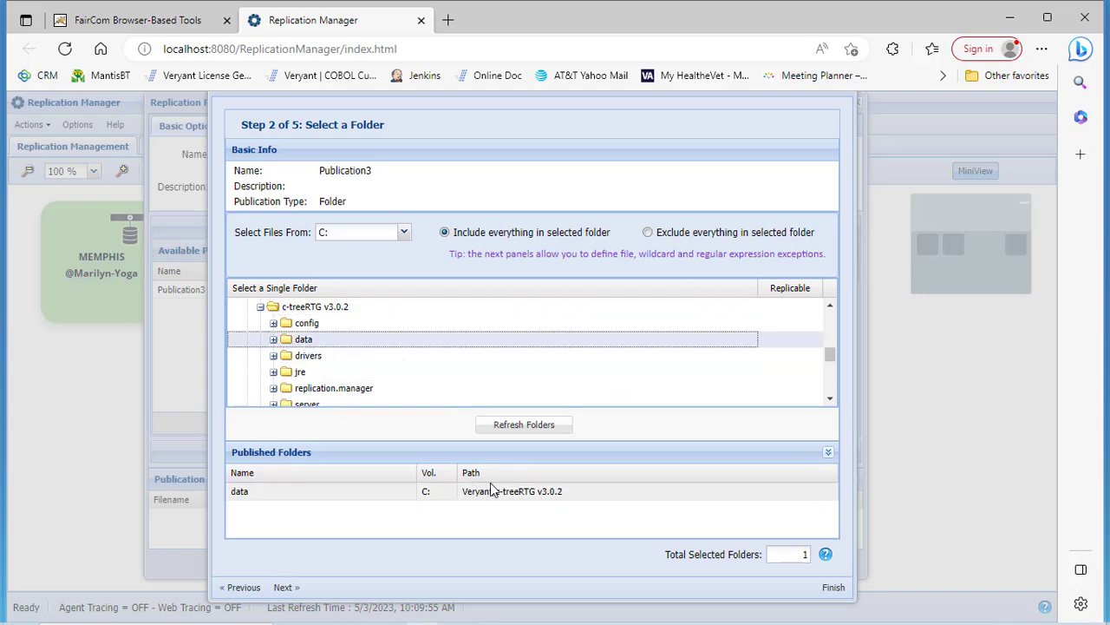
left_click(283, 592)
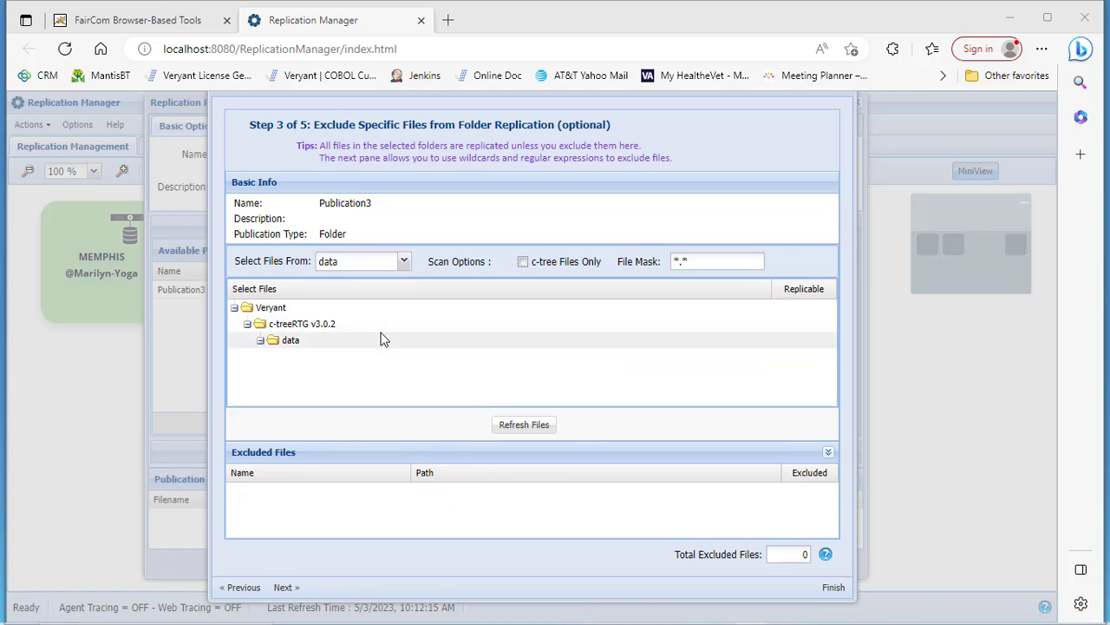
Exclude files matching the *.FCS wildcard in the data folder, skipping individual file exclusions, and finish Publication3.
left_click(286, 587)
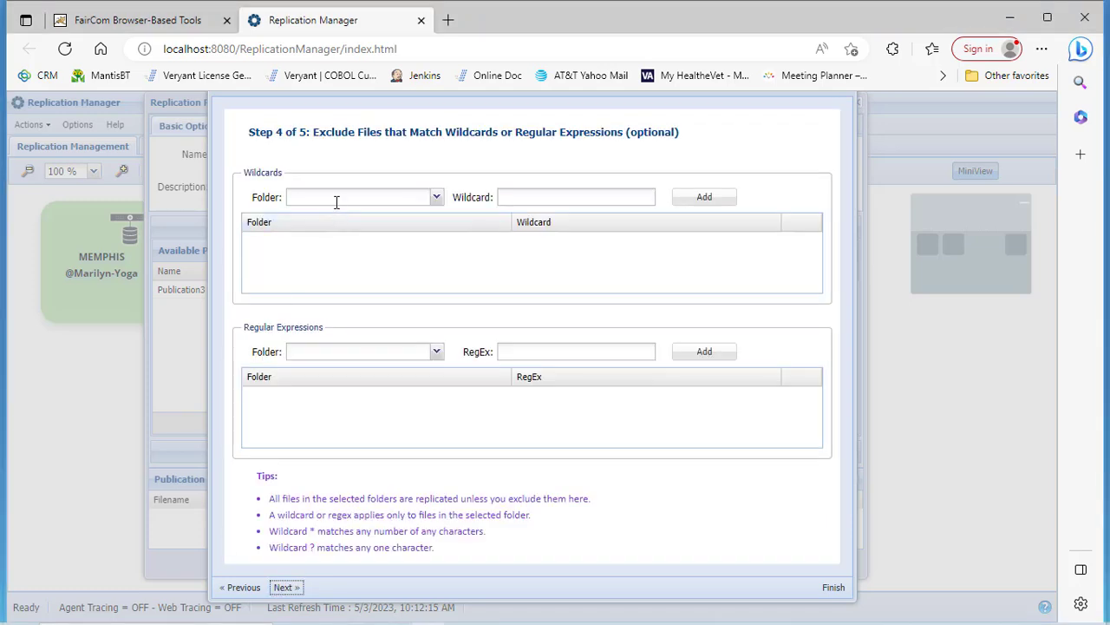
left_click(610, 197)
left_click(437, 197)
left_click(399, 226)
left_click(704, 199)
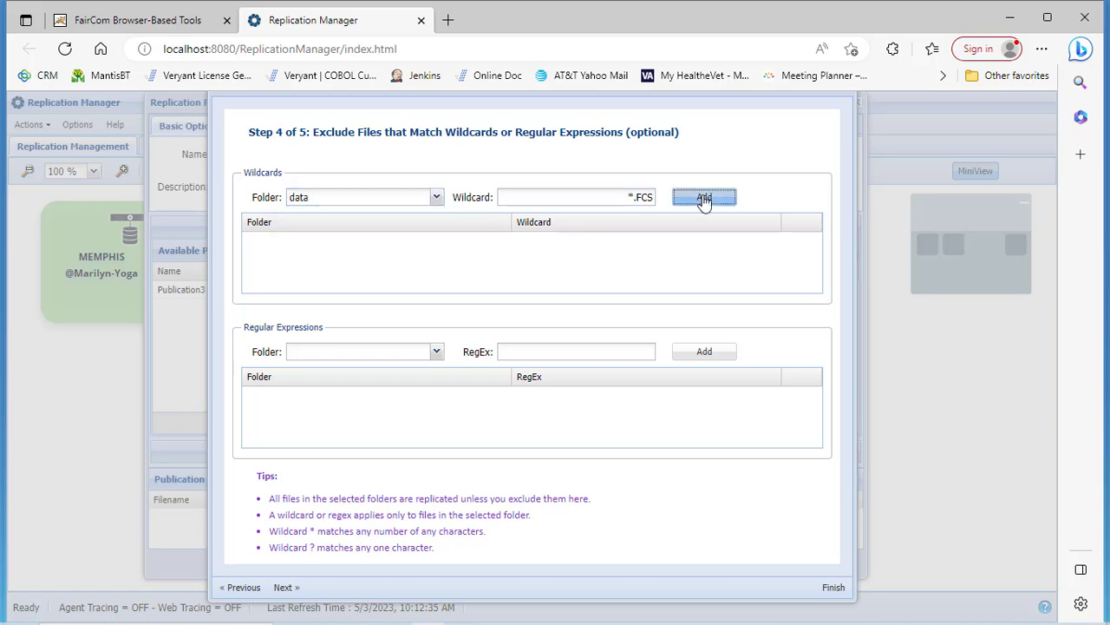
left_click(283, 588)
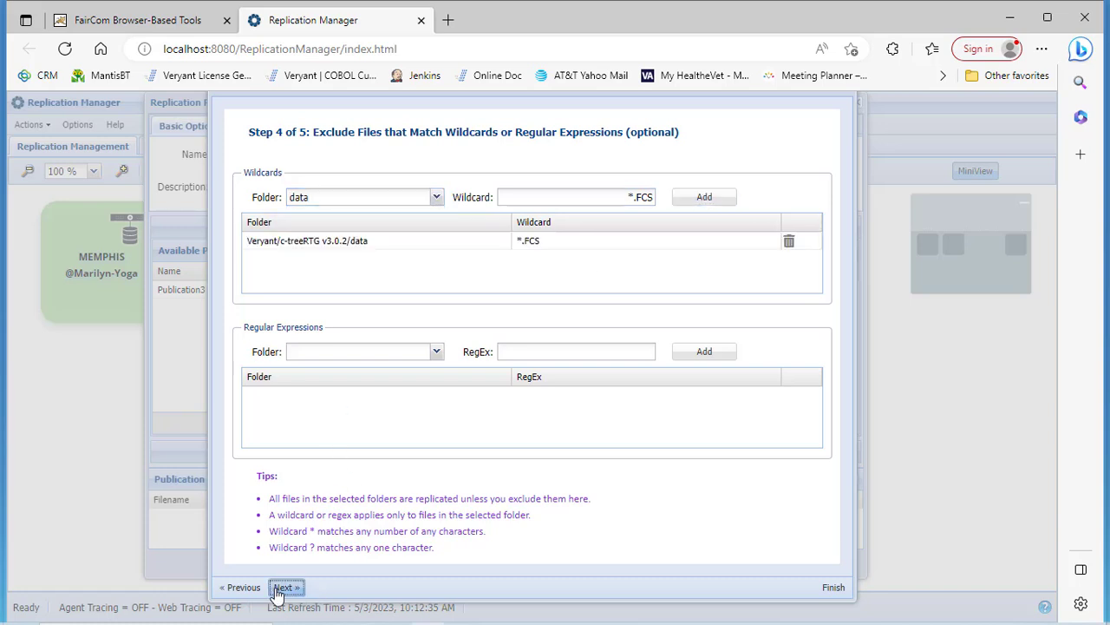
left_click(834, 589)
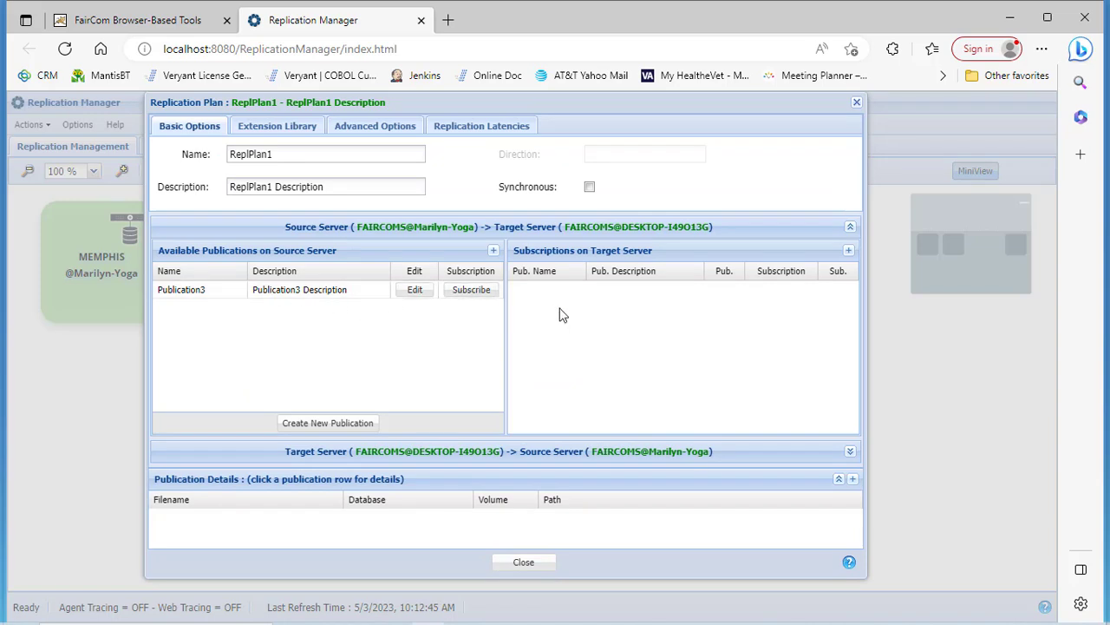
Subscribe the target server to Publication3 as Subscription1, reviewing its folder redirection without changes, and close the replication plan.
left_click(473, 290)
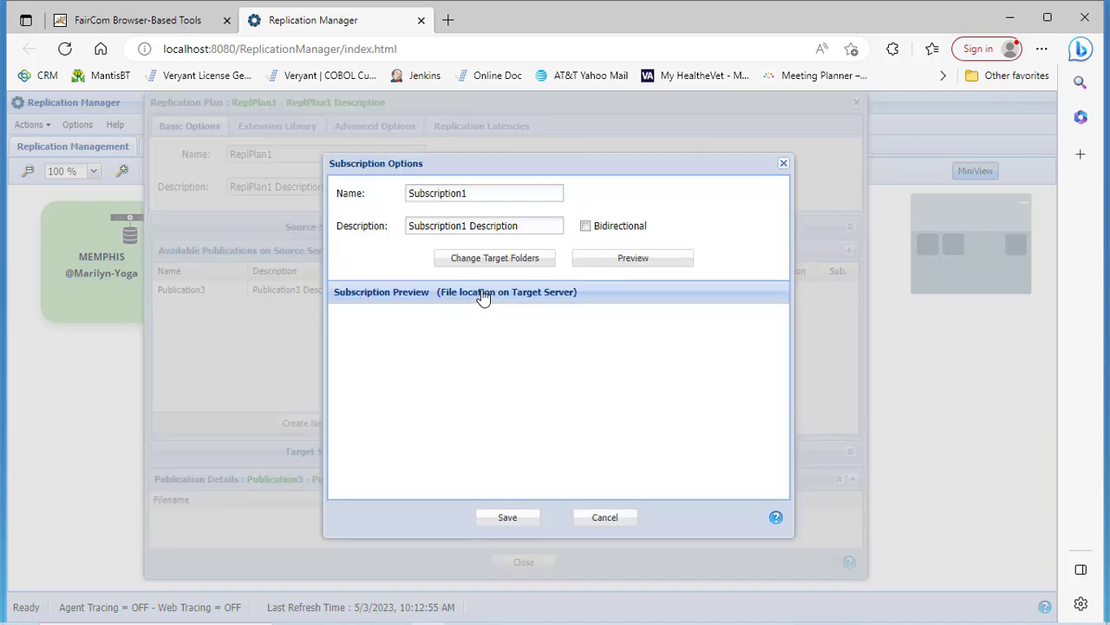
left_click(526, 259)
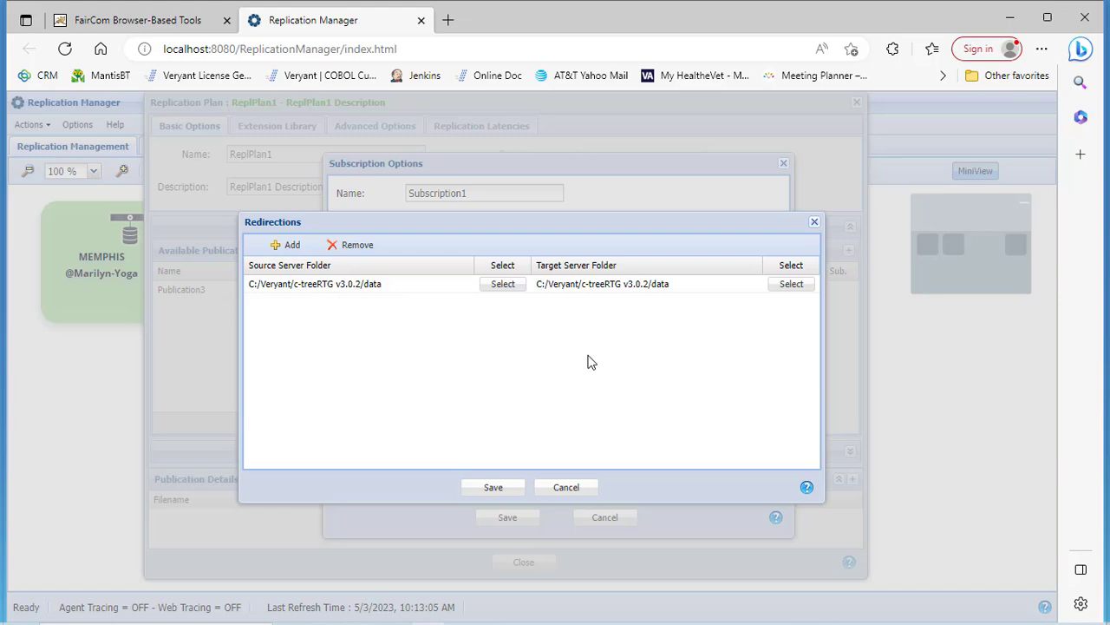
left_click(564, 486)
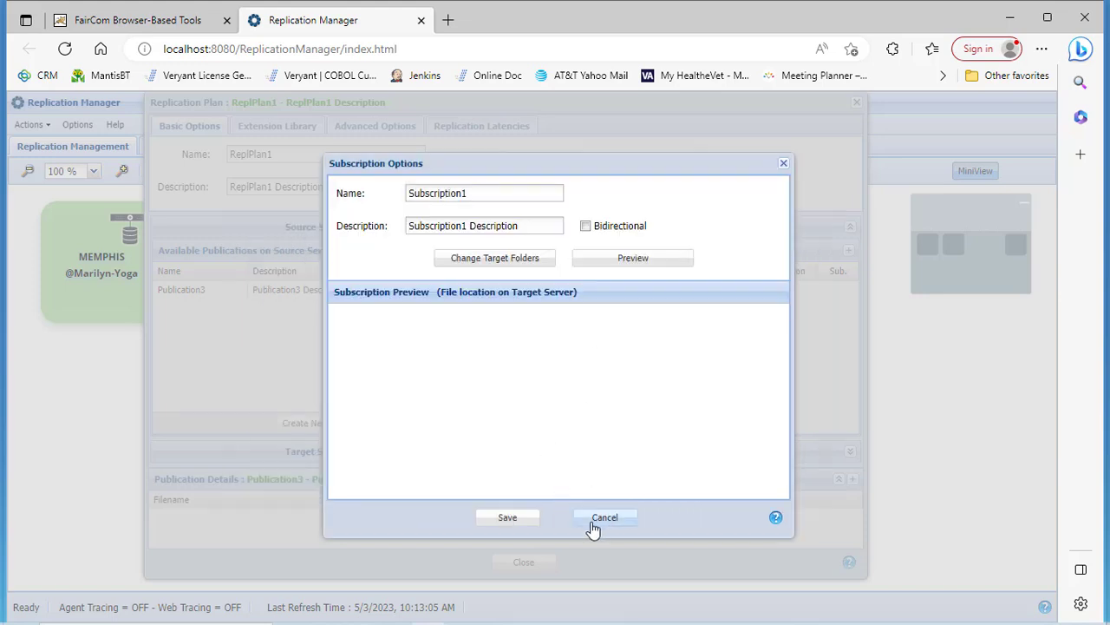
left_click(518, 521)
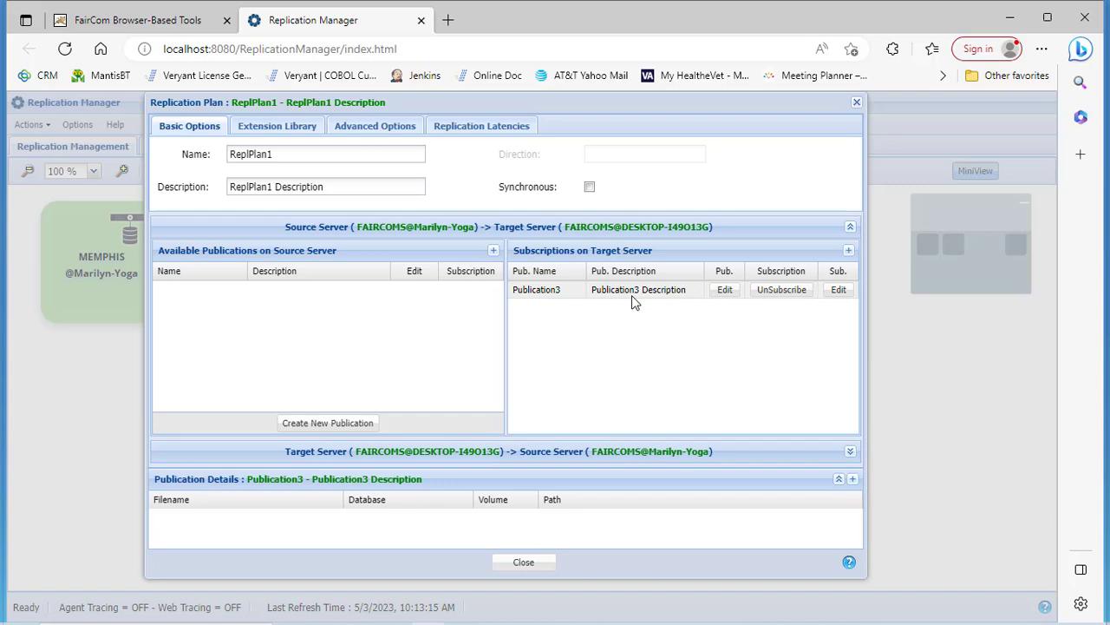
left_click(529, 562)
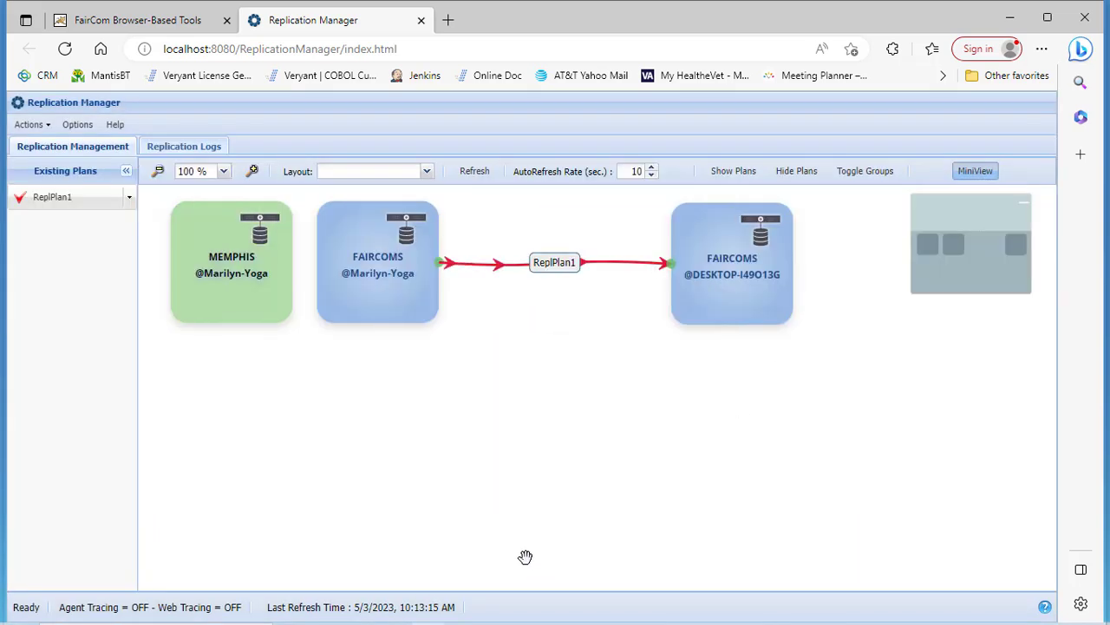
Deploy ReplPlan1 and minimize the browser window.
right_click(557, 272)
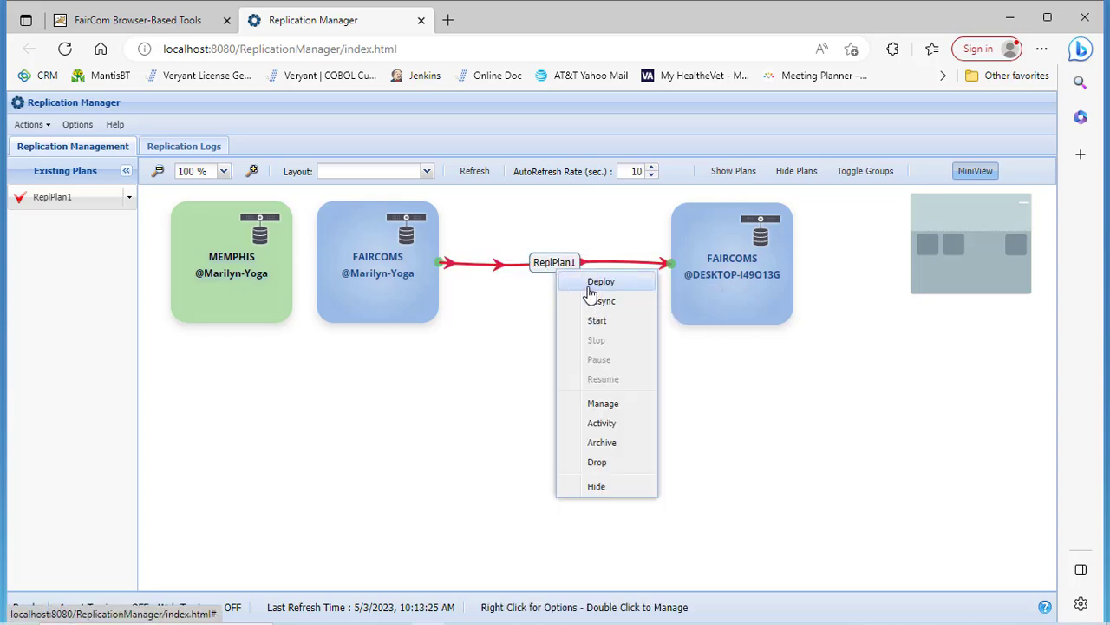
left_click(591, 286)
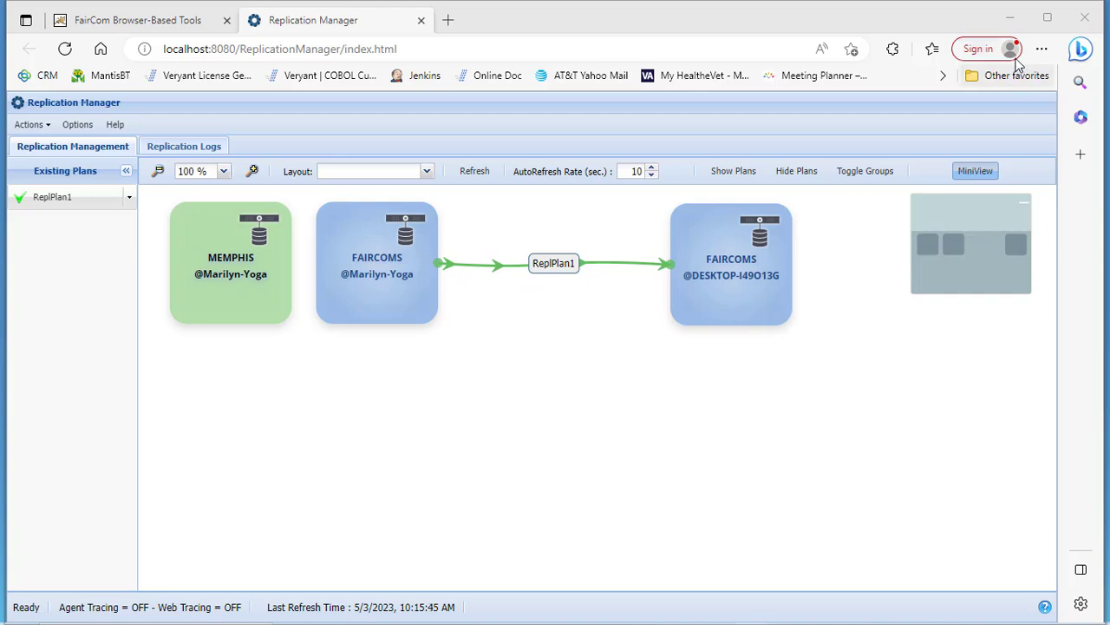
left_click(1011, 18)
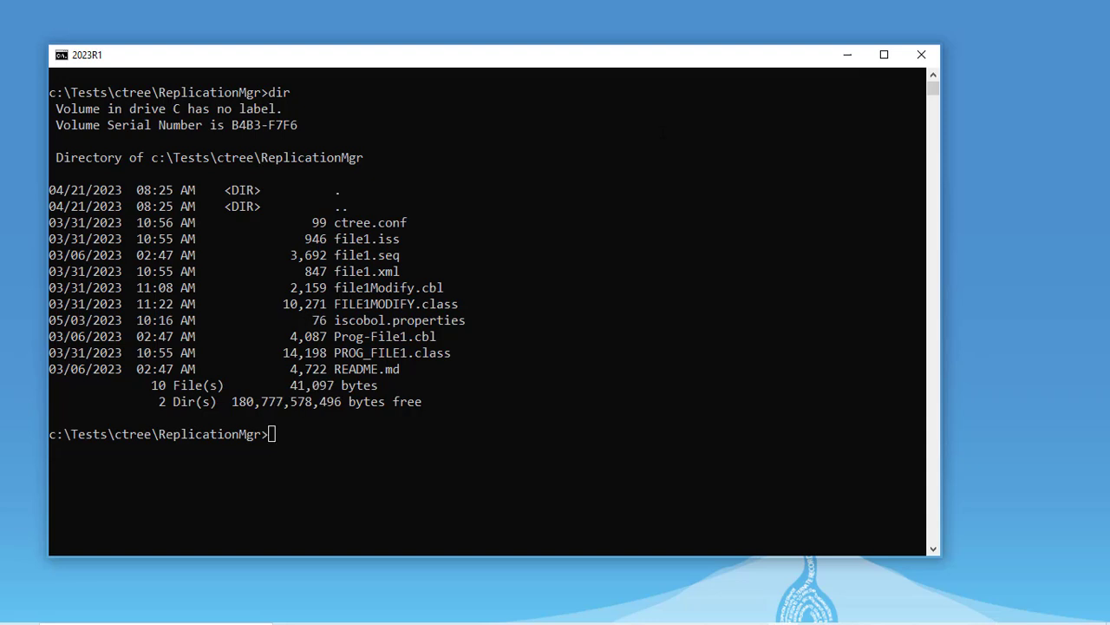
Display the contents of iscobol.properties from the ReplicationMgr folder in the command prompt.
type("type iscobol.propertier")
key("BackSpace")
type("s")
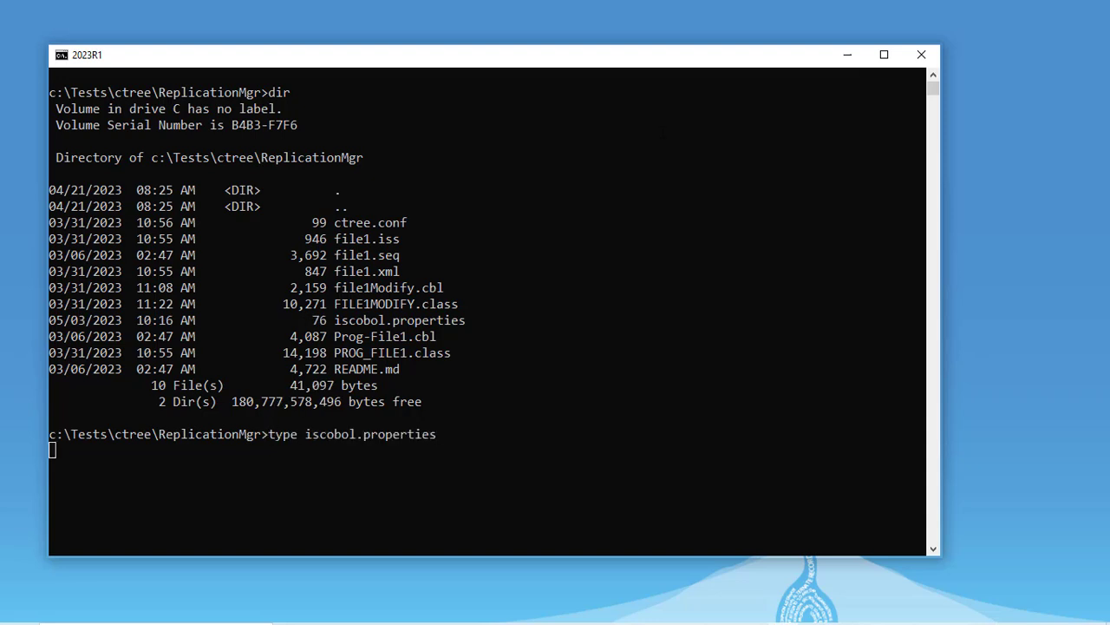
key("Return")
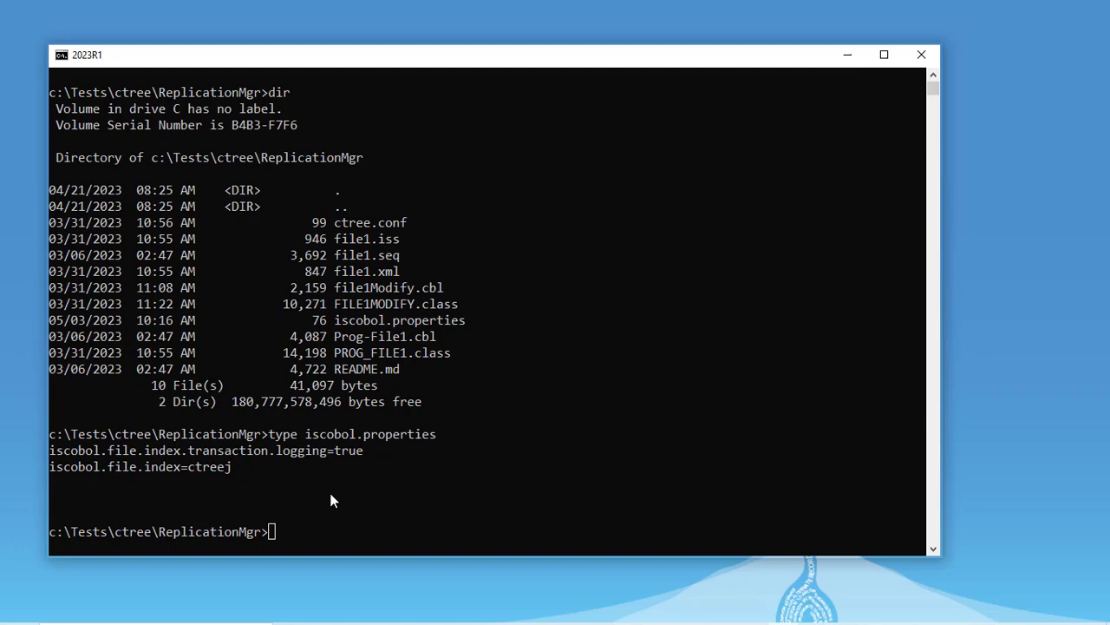
Run the COBOL programs PROG_FILE1 and FILE1MODIFY with iscrun.
type("iscrun PROG_FILE1")
key("Return")
type("iscrun FILE1MODIFY")
key("Return")
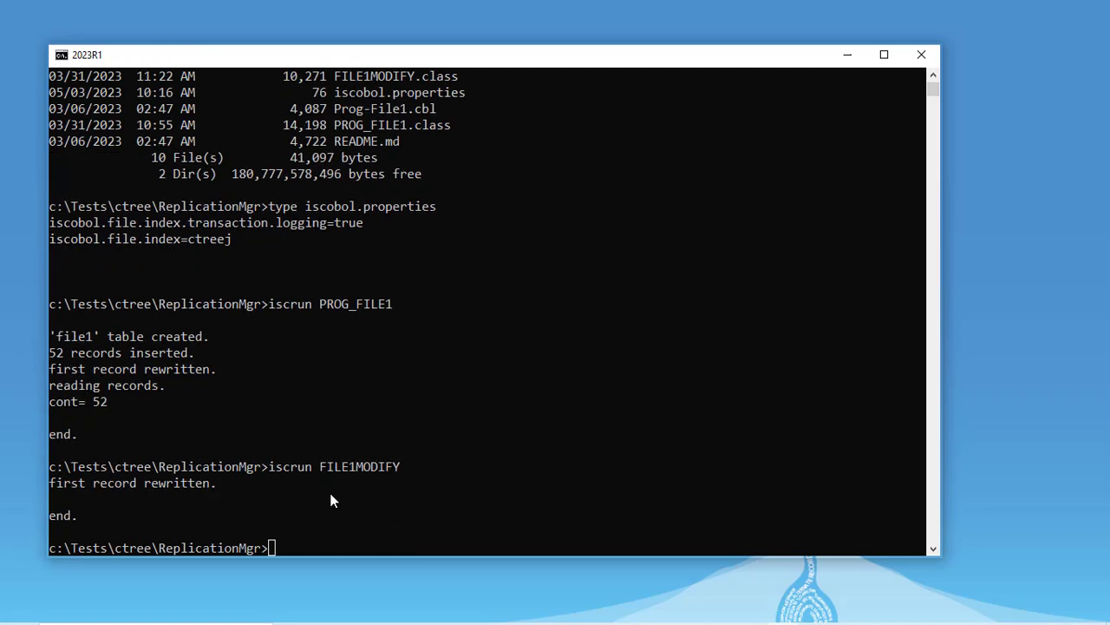
Minimize the command prompt, return to Replication Manager in the browser, and open the activity statistics for ReplPlan1.
left_click(717, 287)
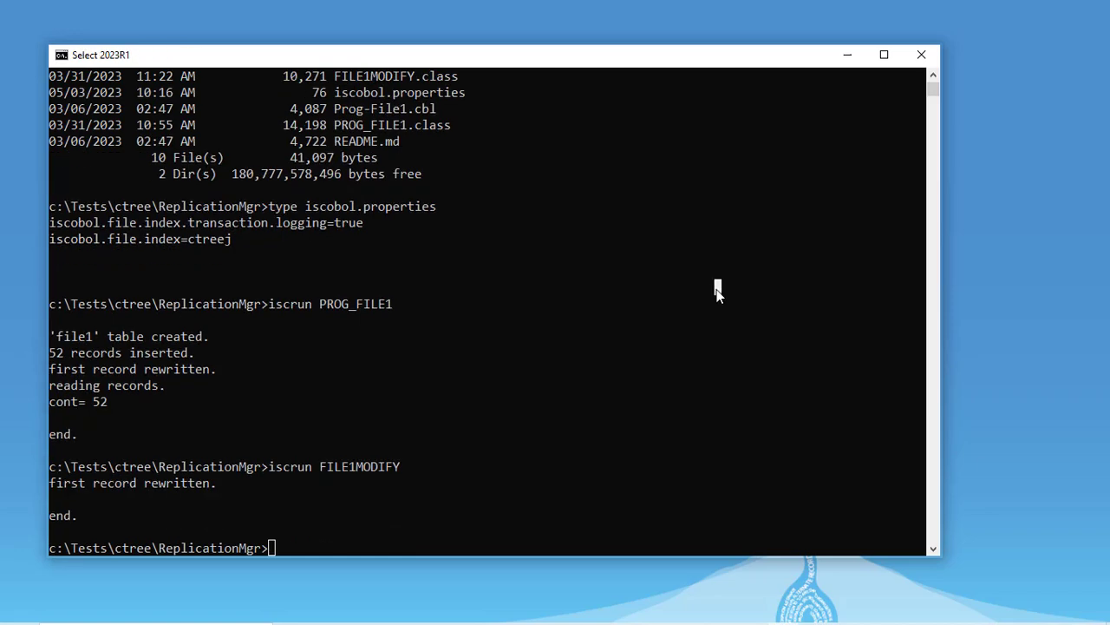
left_click(848, 57)
left_click(596, 605)
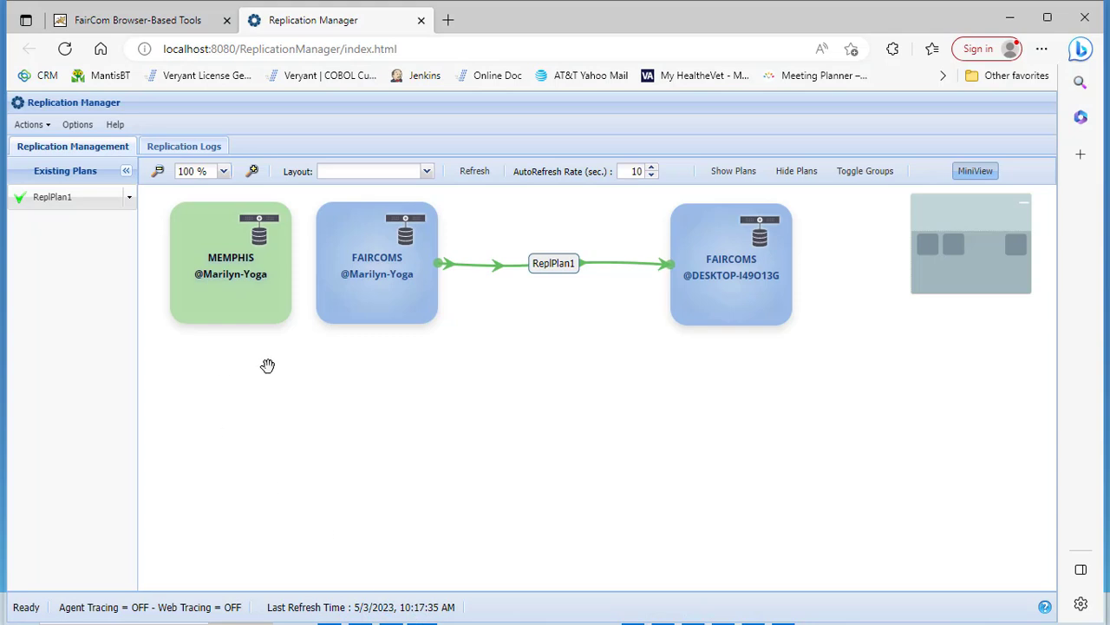
right_click(556, 275)
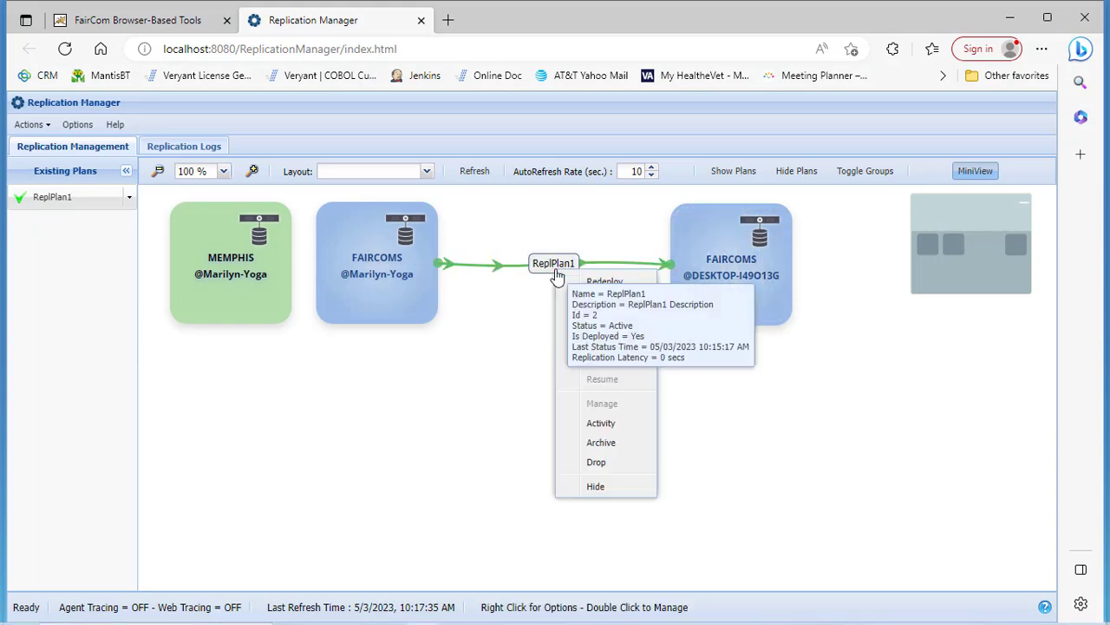
left_click(595, 425)
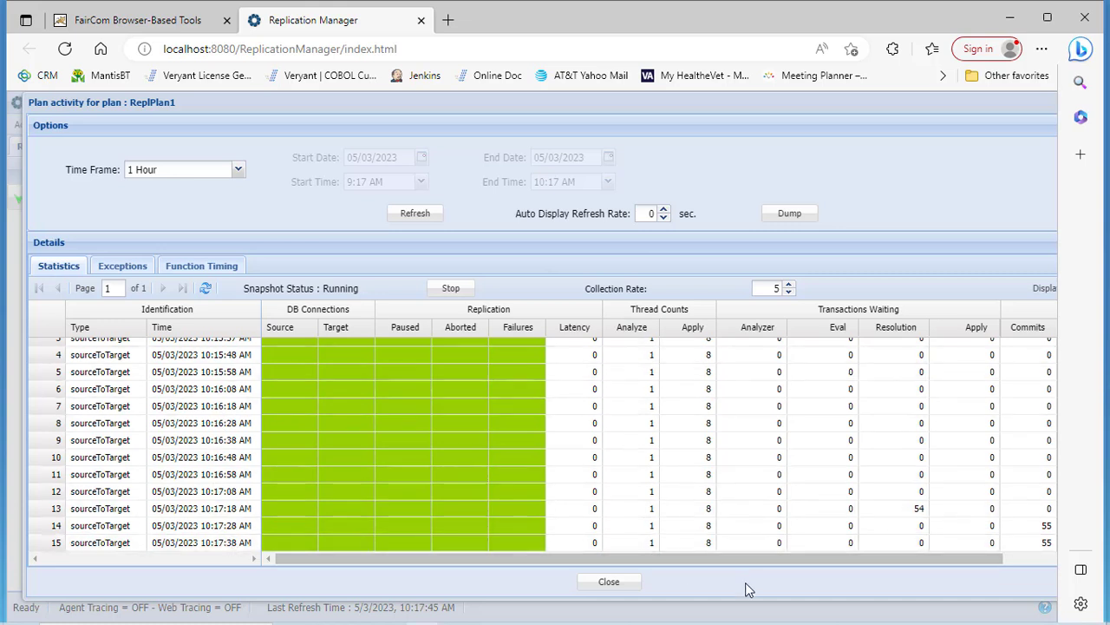
Examine the Transaction Throughput columns, including commits, adds and updates, in the ReplPlan1 activity statistics.
left_click_drag(730, 563, 848, 563)
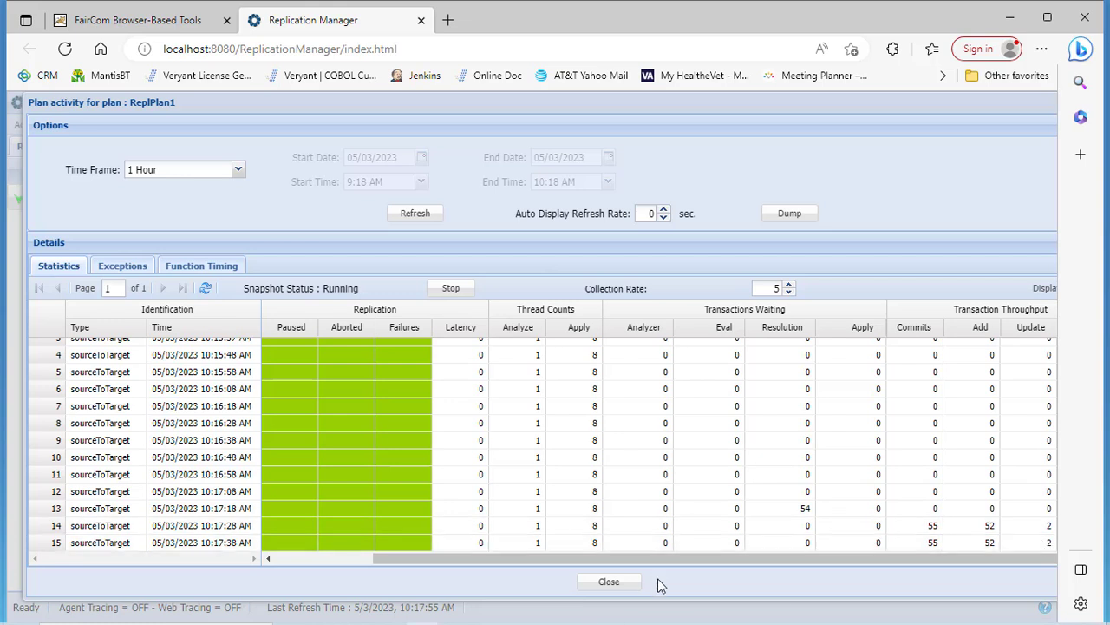
Minimize the browser and open the data folder of the local c-treeRTG v3.0.2 installation in File Explorer.
left_click(1010, 19)
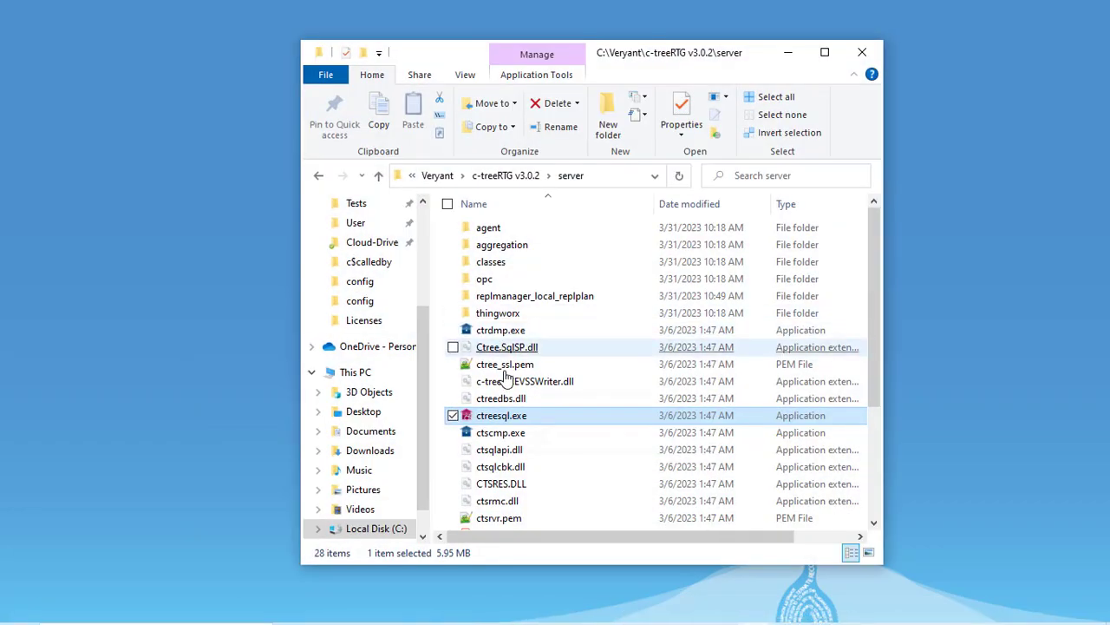
left_click(508, 177)
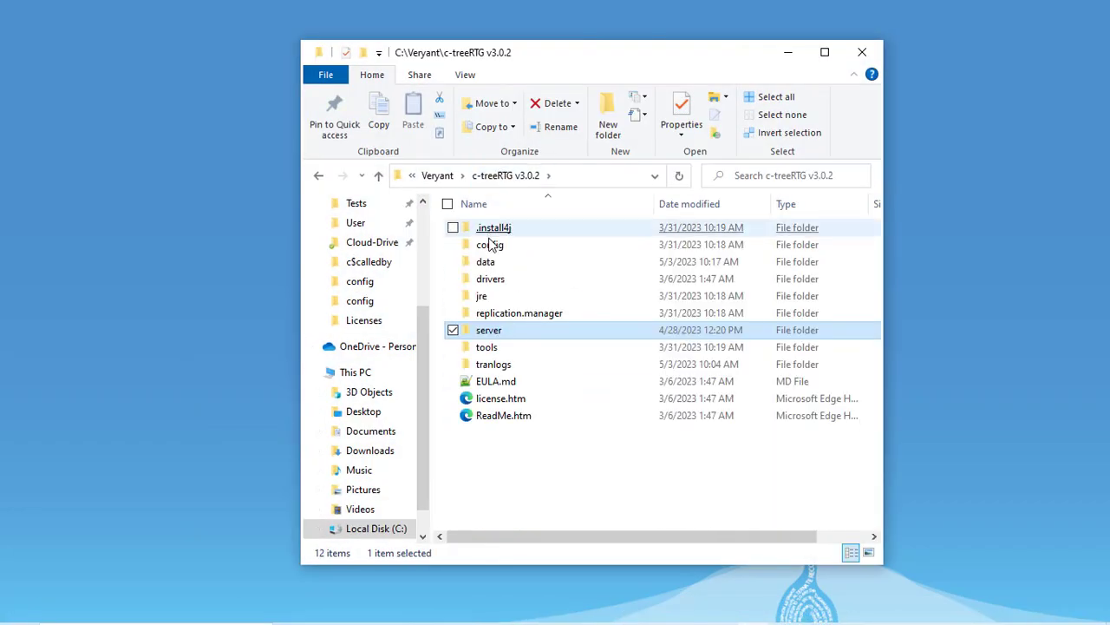
double_click(487, 260)
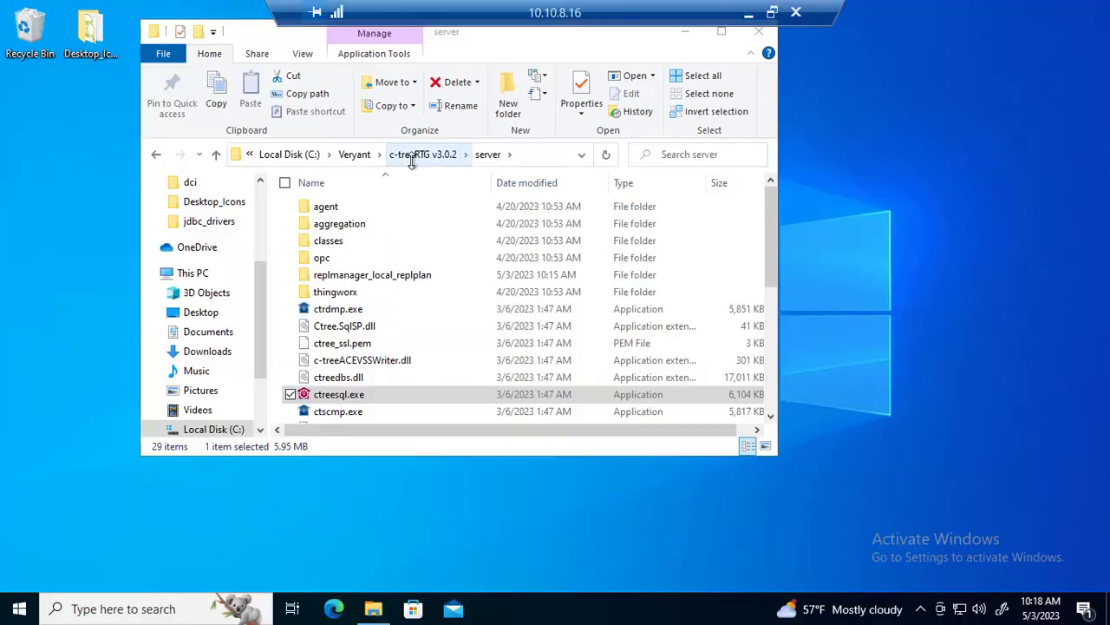
In the remote desktop session 10.10.8.16, open the c-treeRTG v3.0.2 data folder and look for the file1 files.
left_click(417, 151)
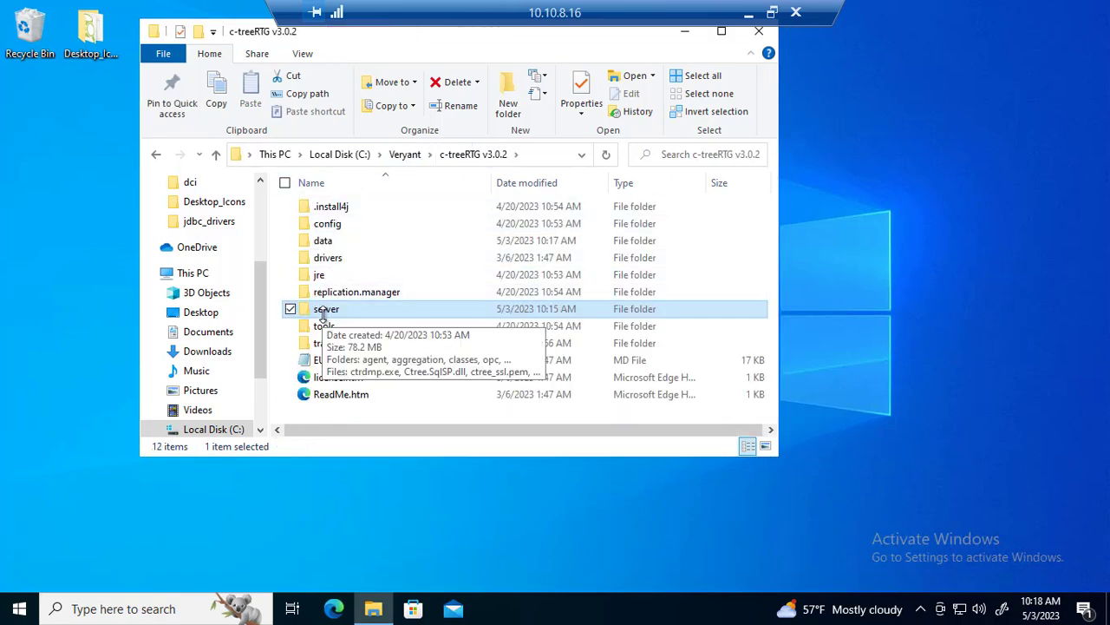
left_click(323, 242)
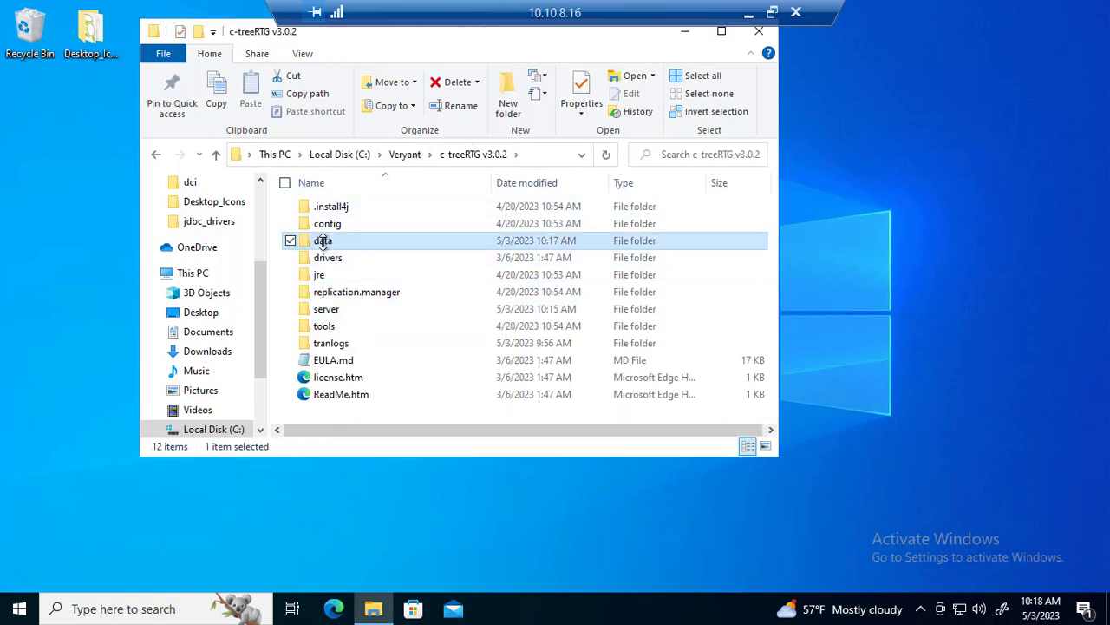
double_click(323, 242)
scroll(339, 347, "down", 3)
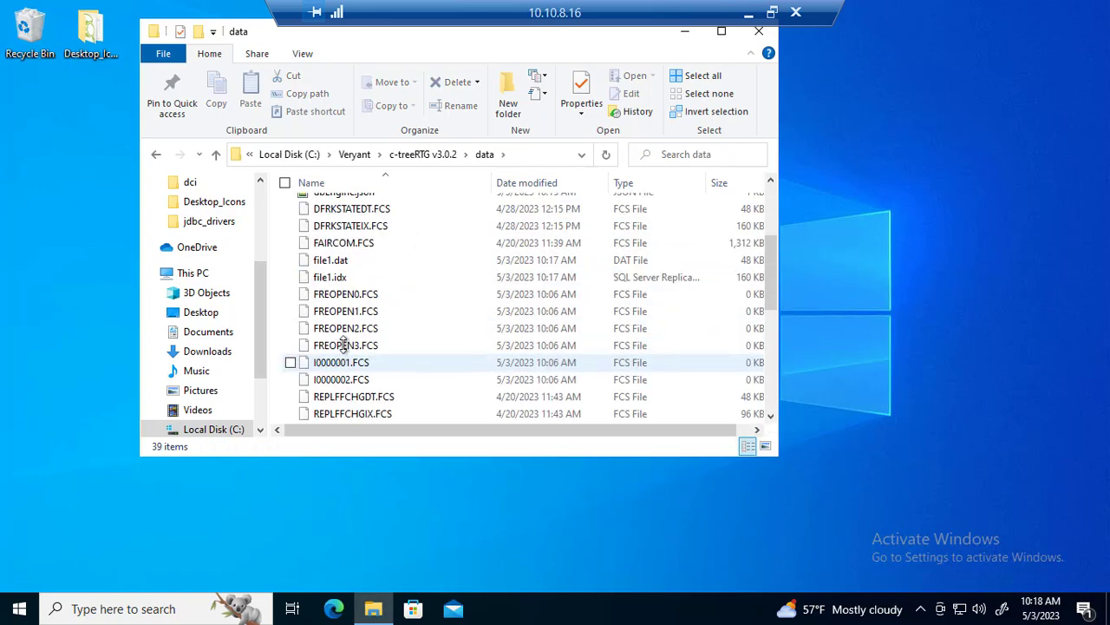